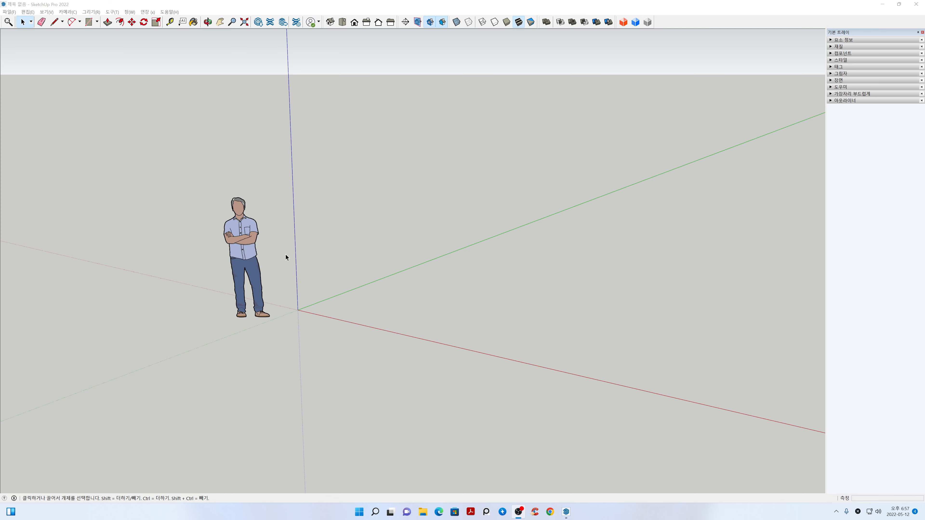
Delete the default human figure and import the AutoCAD drawing Plan.dwg from the Downloads folder
click(250, 257)
key(Delete)
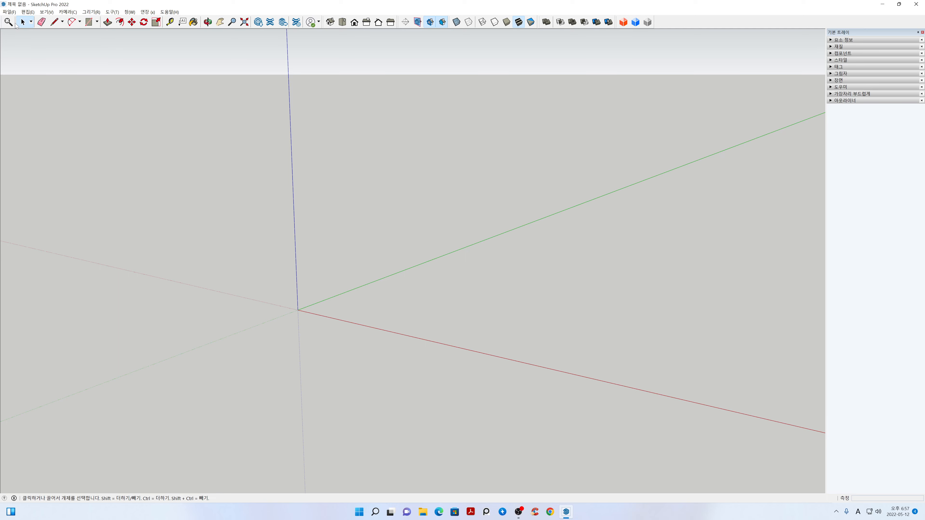
click(9, 12)
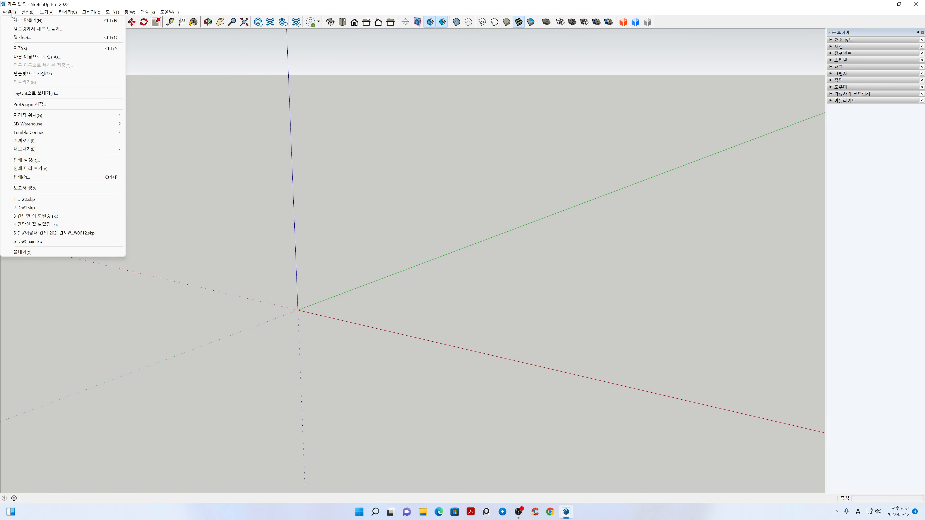
click(34, 142)
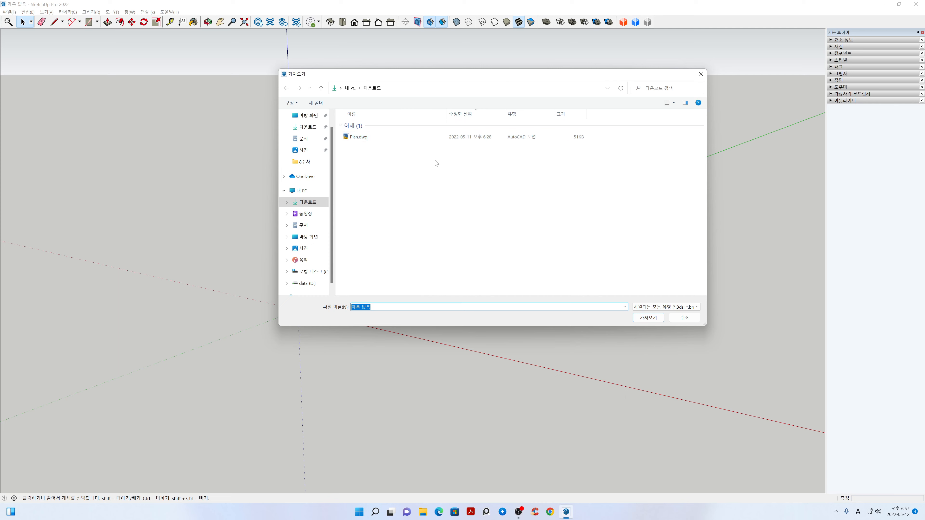
click(669, 308)
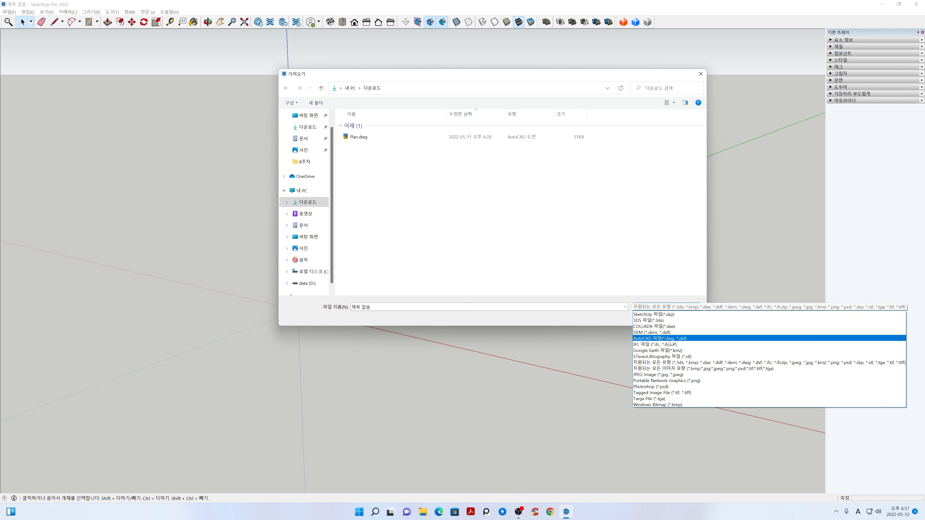
click(670, 338)
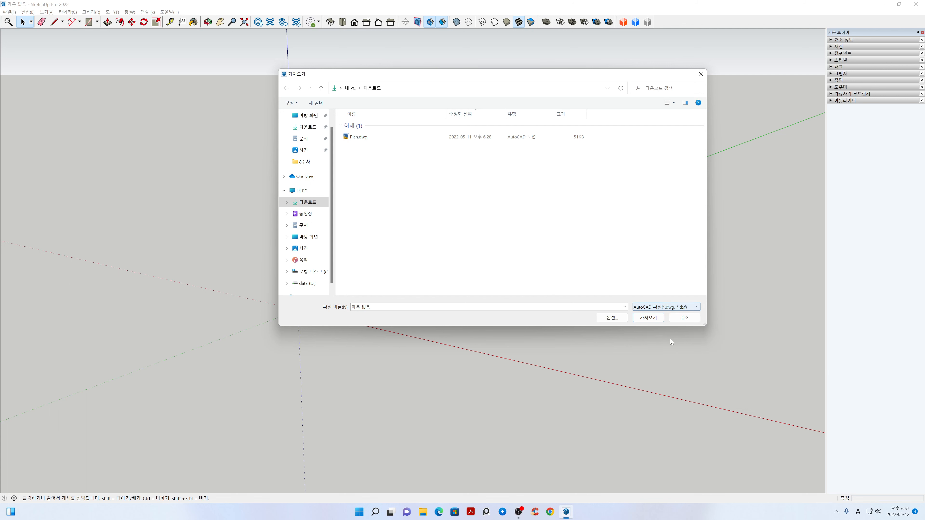
click(358, 137)
click(645, 319)
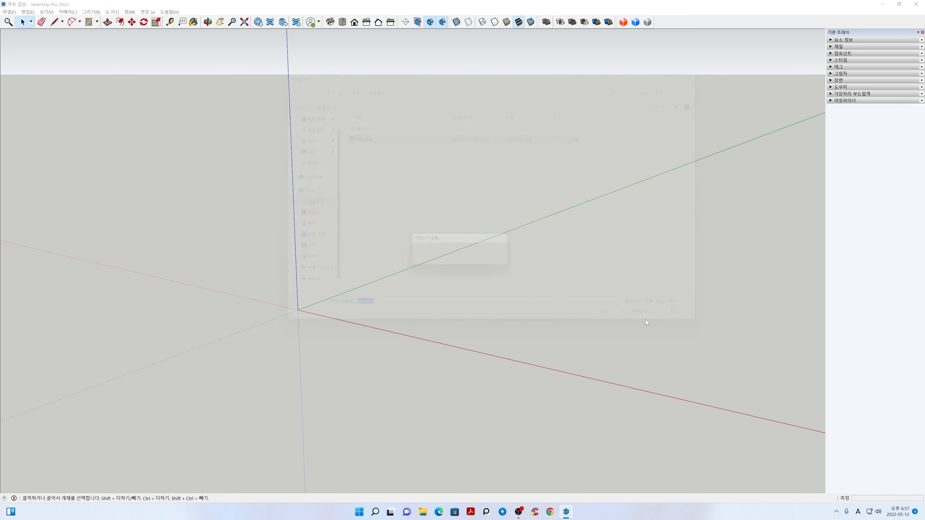
click(497, 309)
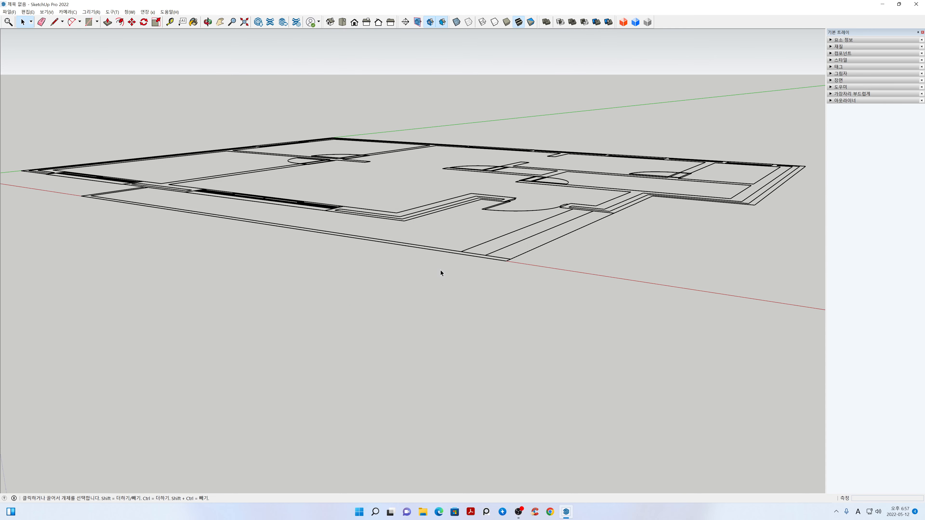
Show the imported plan from the top in parallel projection, zoomed to its full extents
click(343, 22)
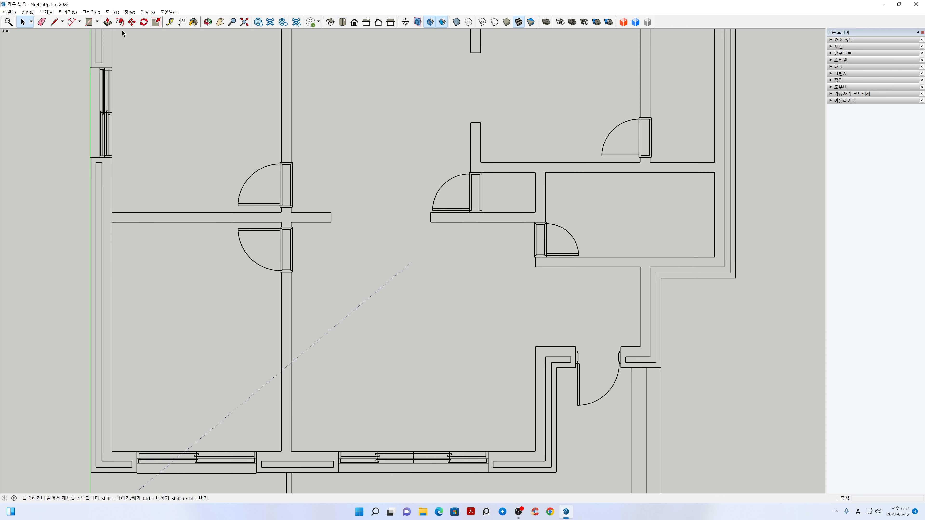
click(49, 12)
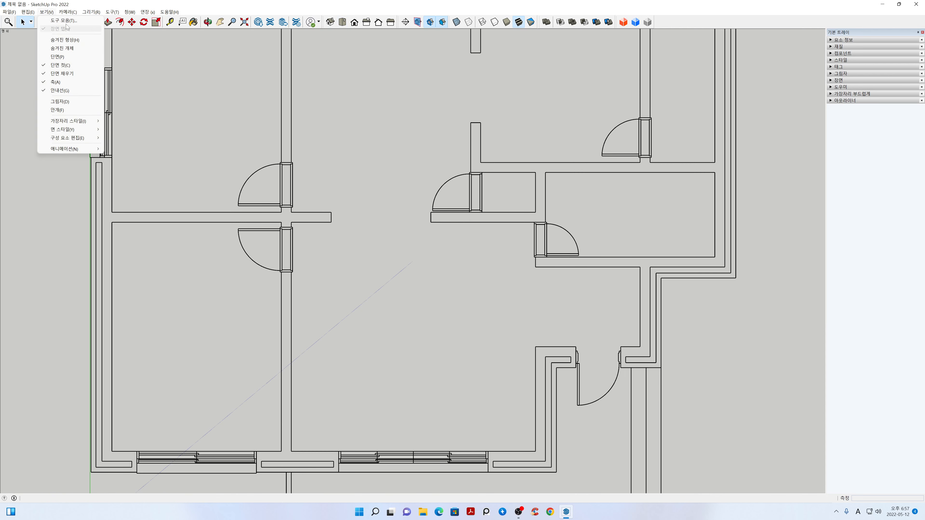
mouse_move(68, 12)
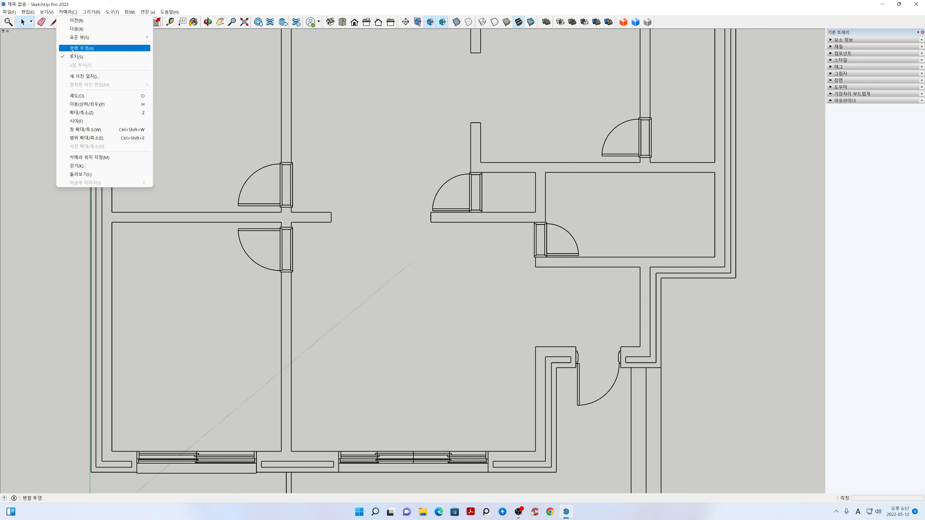
click(82, 49)
key(shift+z)
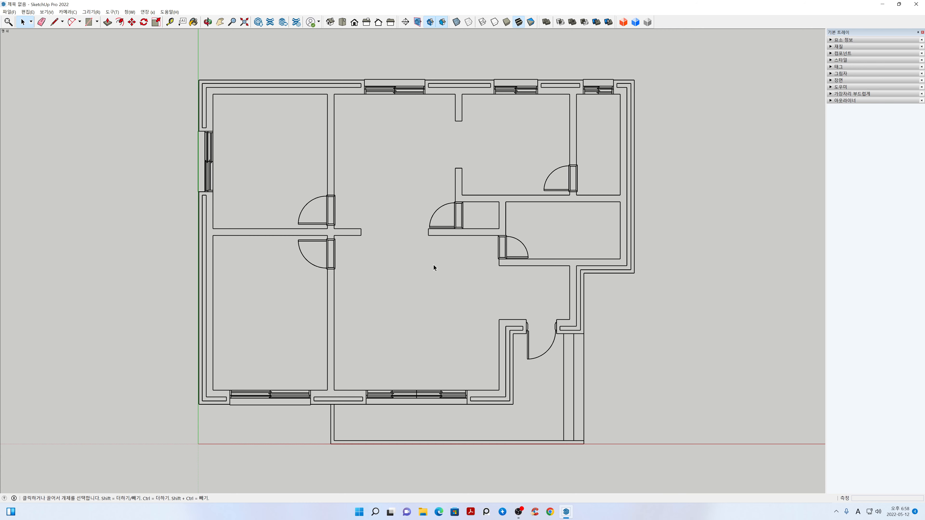
Examine the imported plan's entity information and the tags that came with it
triple_click(477, 236)
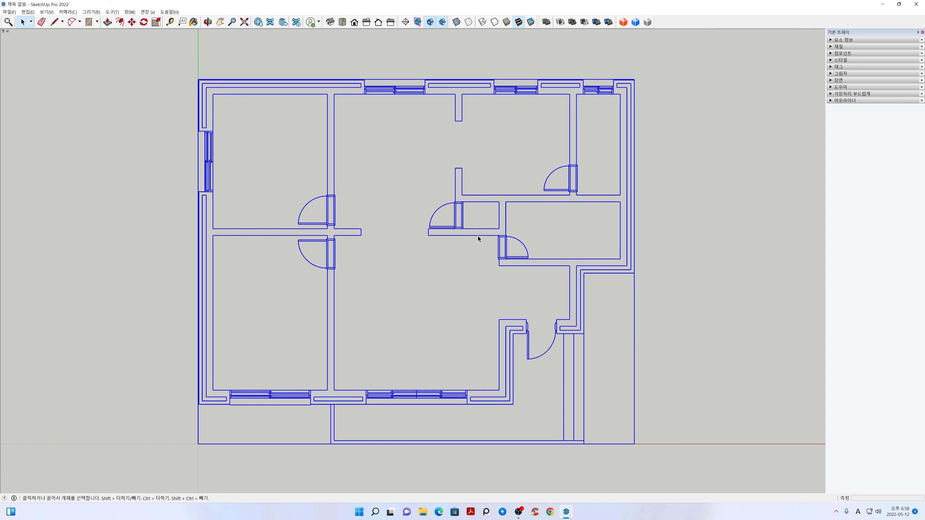
click(832, 40)
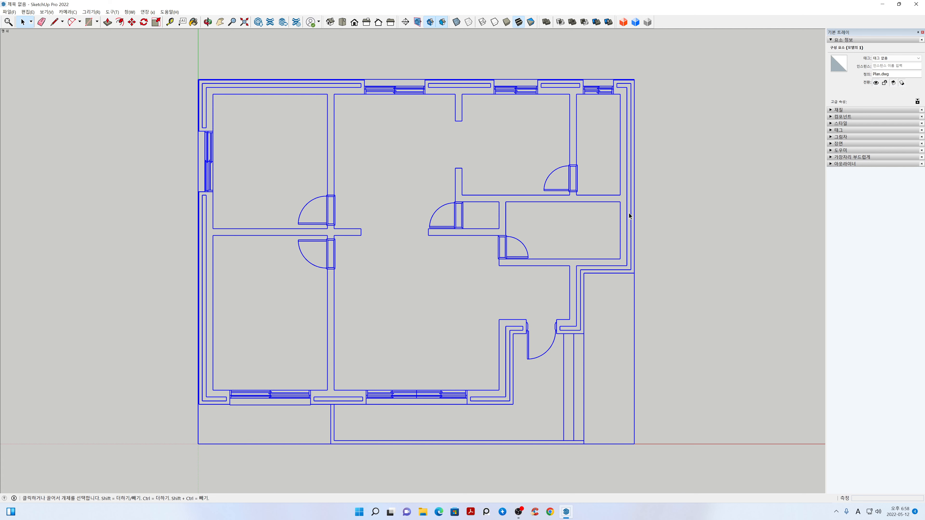
click(837, 130)
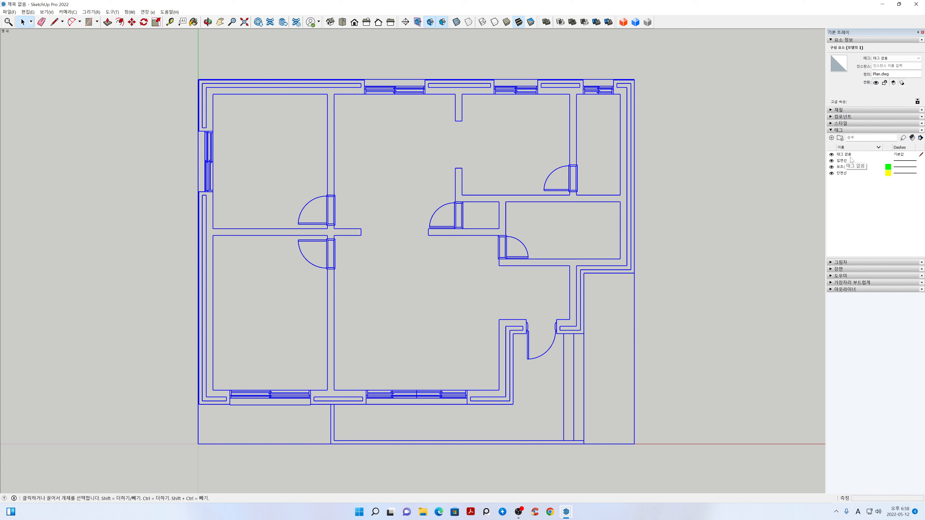
click(681, 206)
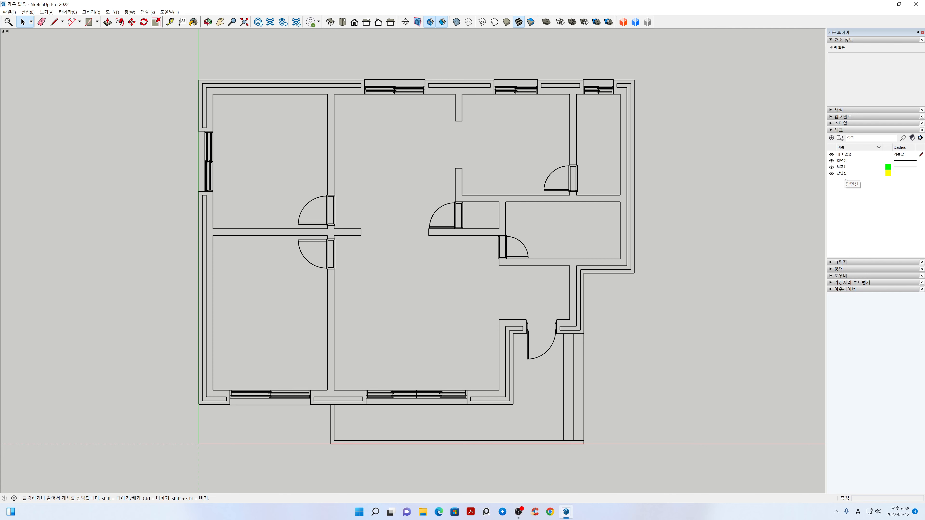
Turn the 입면선, 보조선 and 단면선 tags off and back on to examine which lines each one holds
click(831, 161)
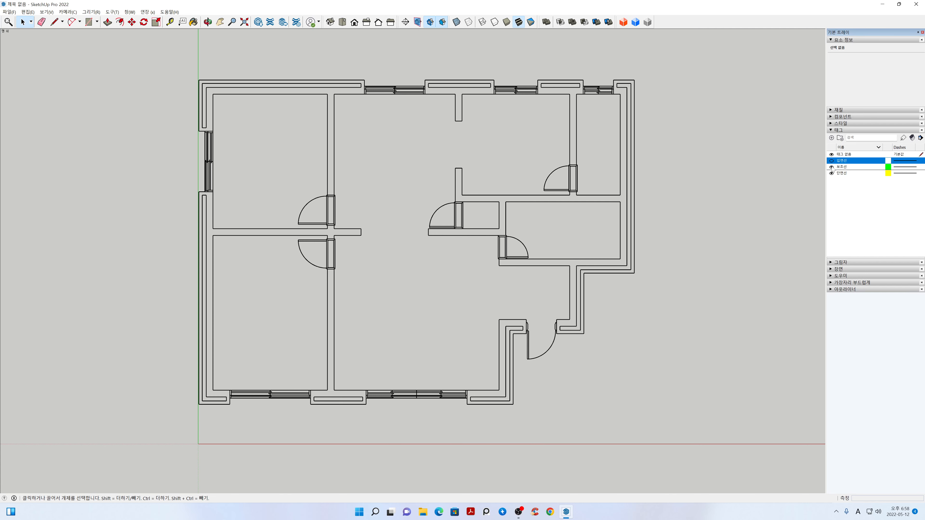
click(831, 167)
click(831, 173)
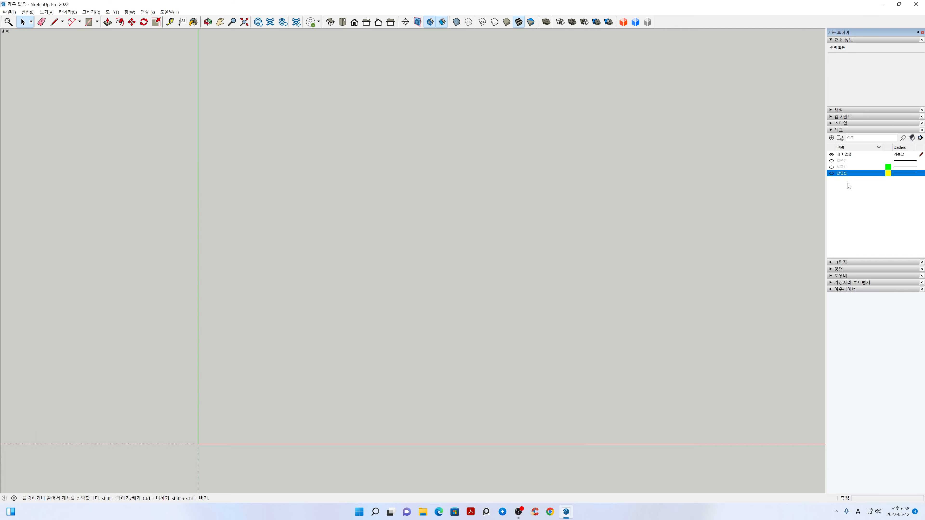
click(831, 173)
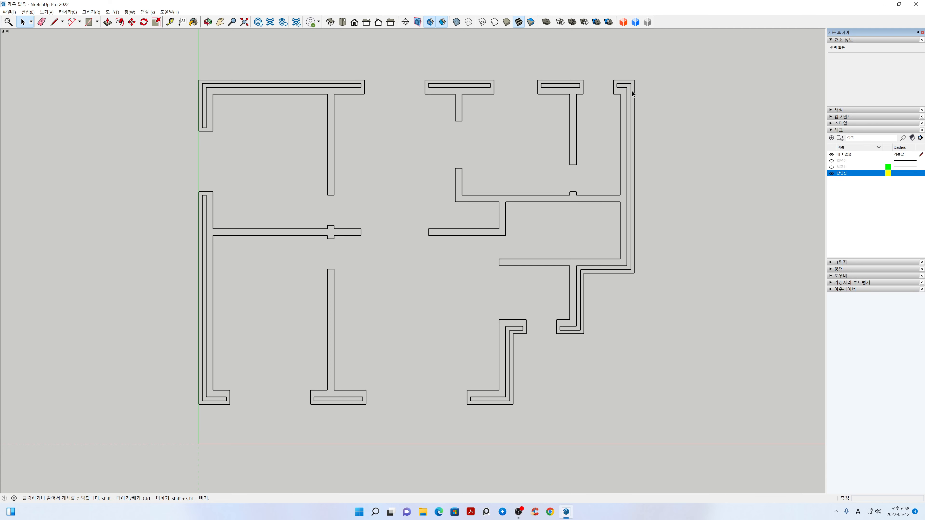
click(831, 167)
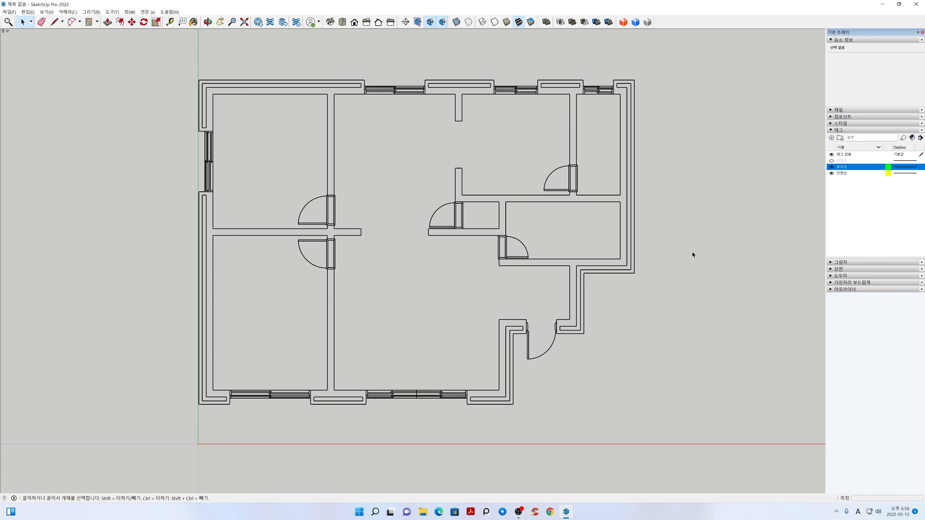
click(831, 160)
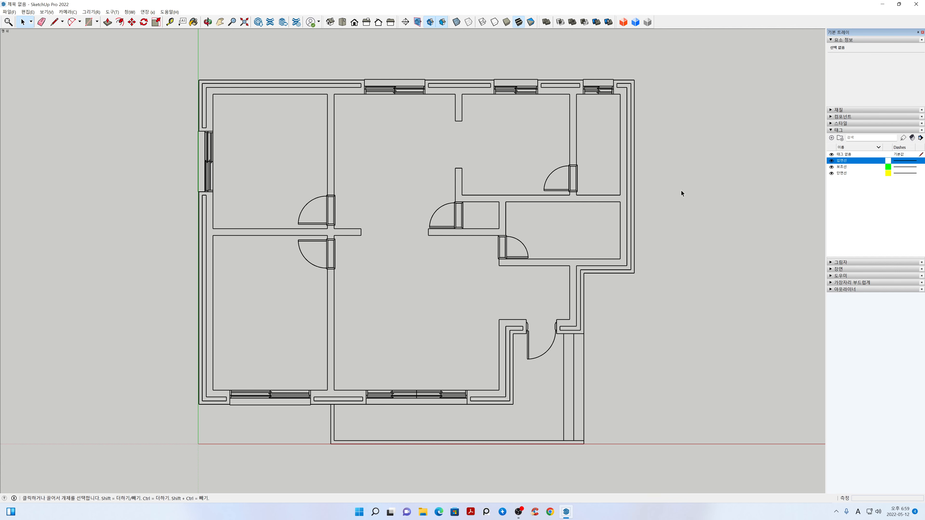
Hide the 입면선 and 보조선 tags, and add a tag named 벽체 as the active tag
click(831, 160)
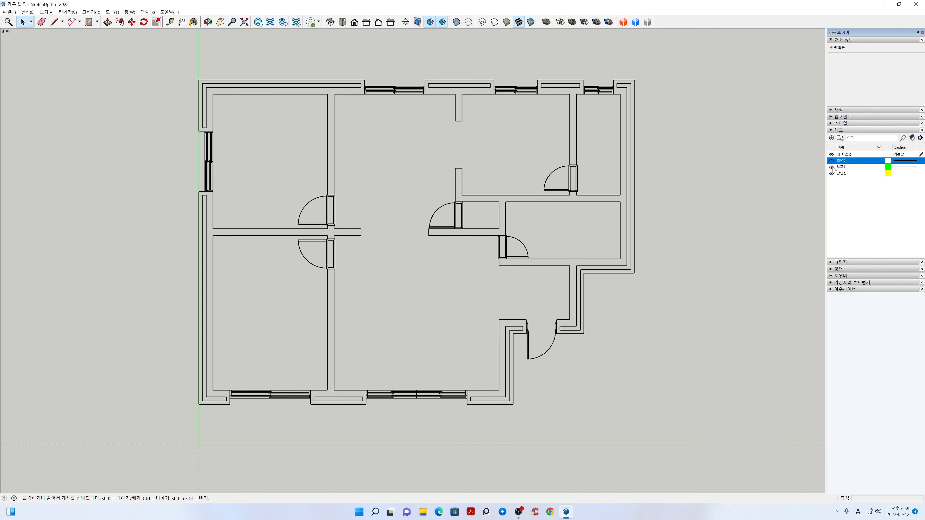
click(831, 167)
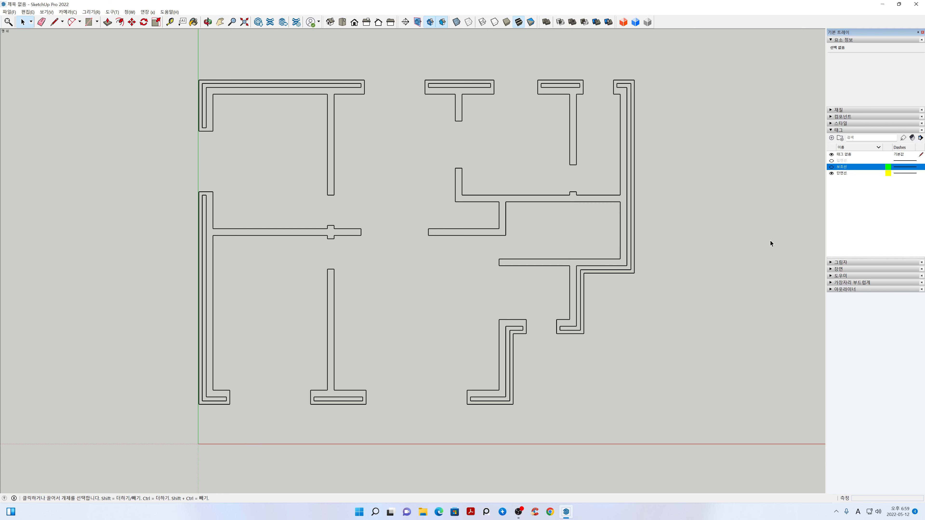
click(831, 138)
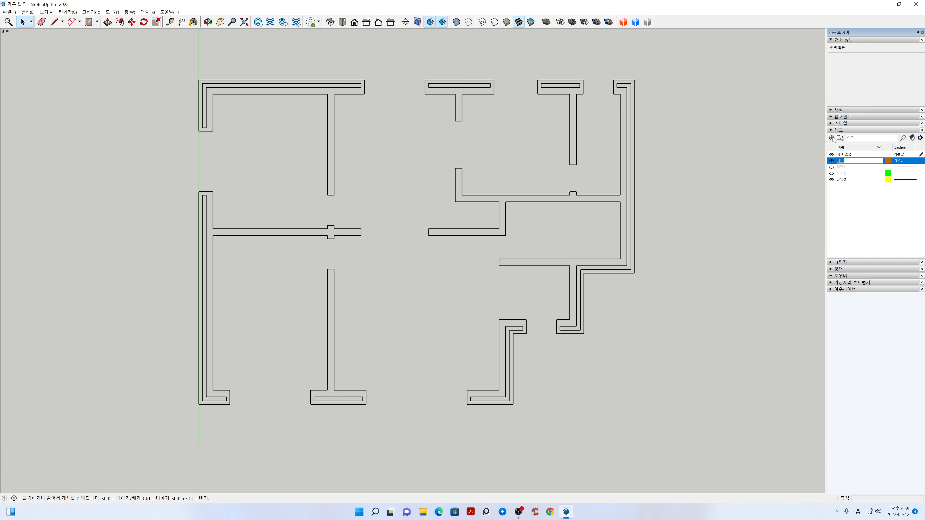
text(벽체)
key(Return)
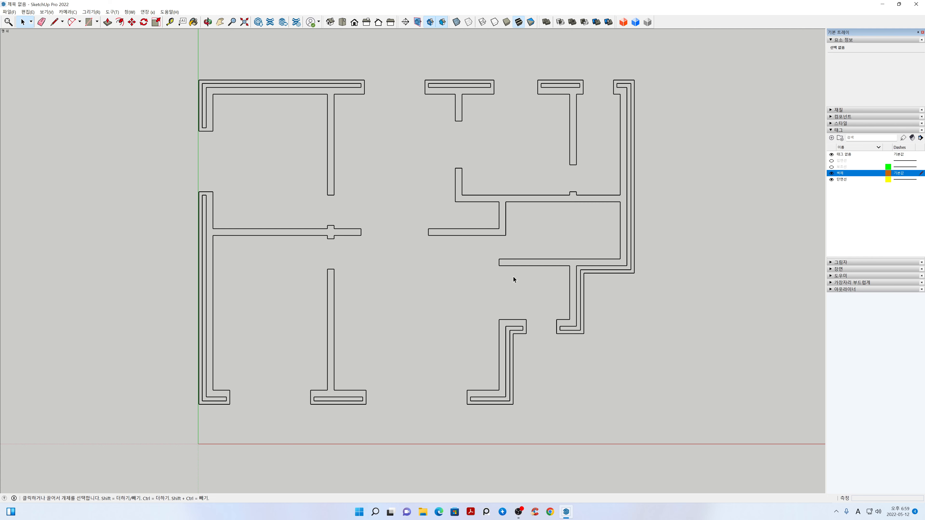
Hide the drawing axes so they do not interfere with tracing the plan
key(l)
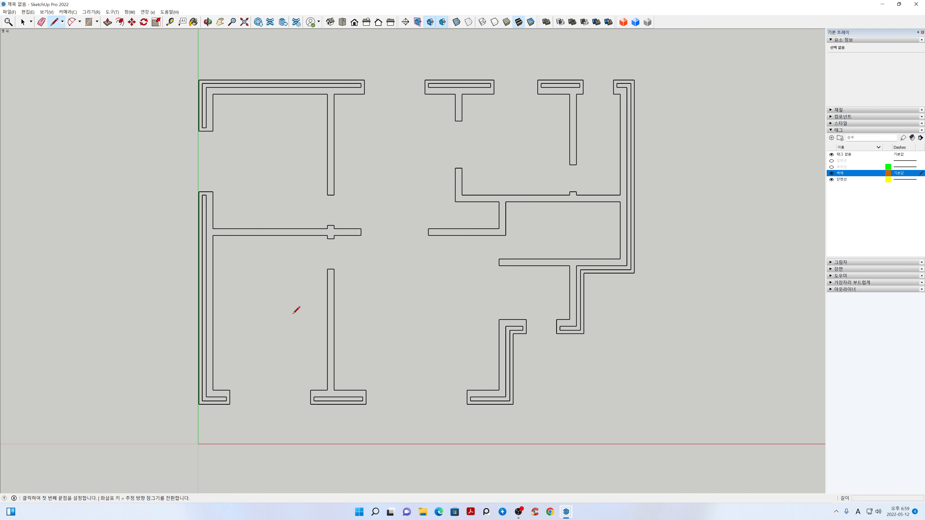
key(space)
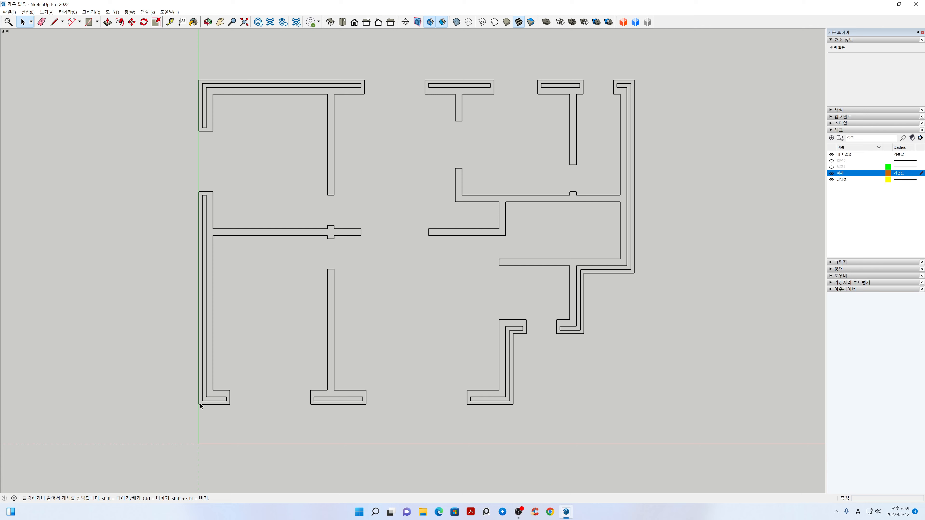
click(48, 12)
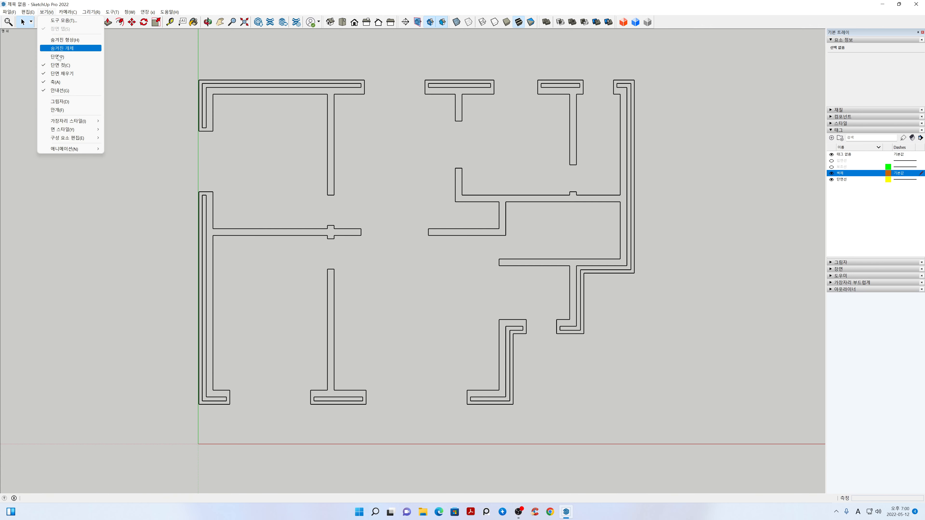
click(66, 83)
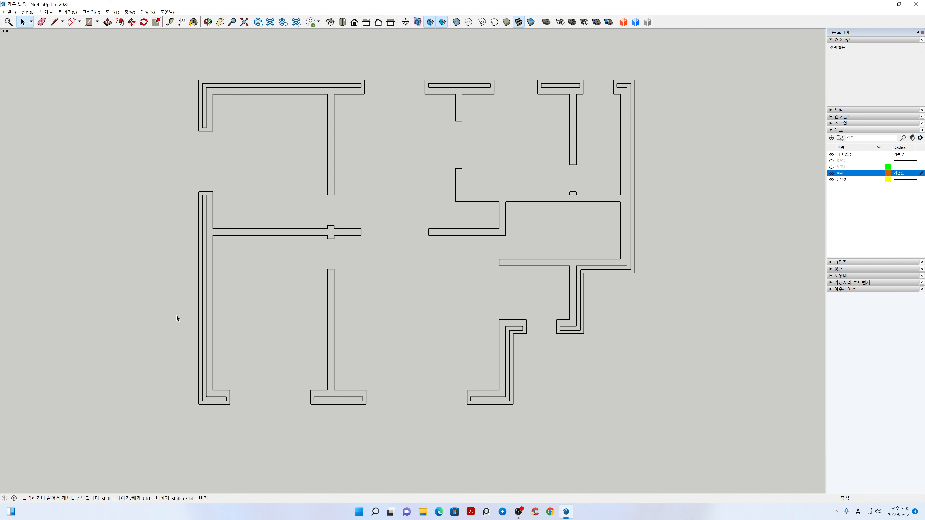
Trace the left exterior wall with lines from its lower outer corner, around its upper end, to the horizontal partition's junction
scroll(250, 280, up, 1)
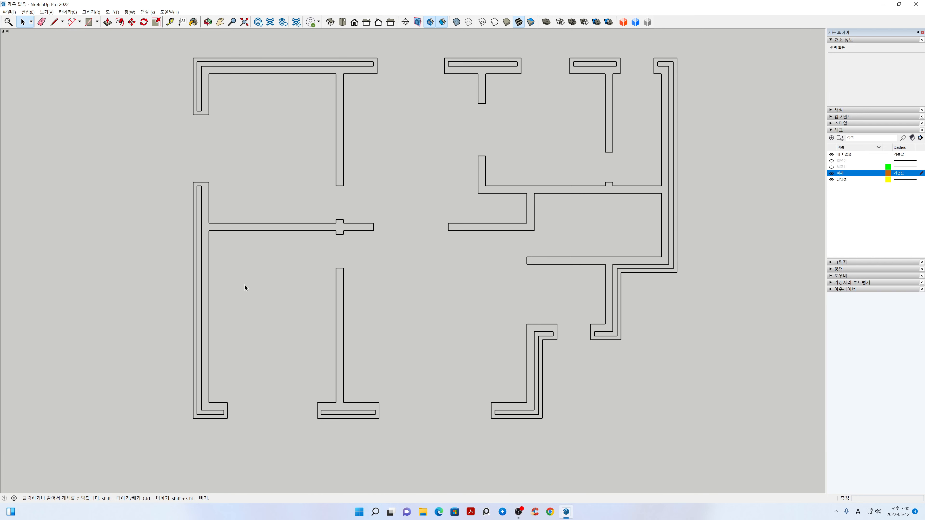
key(l)
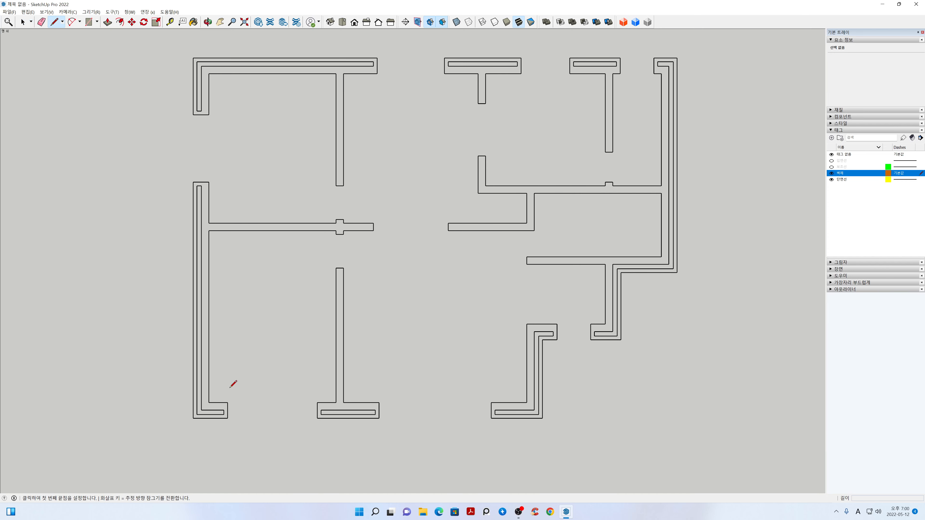
click(193, 417)
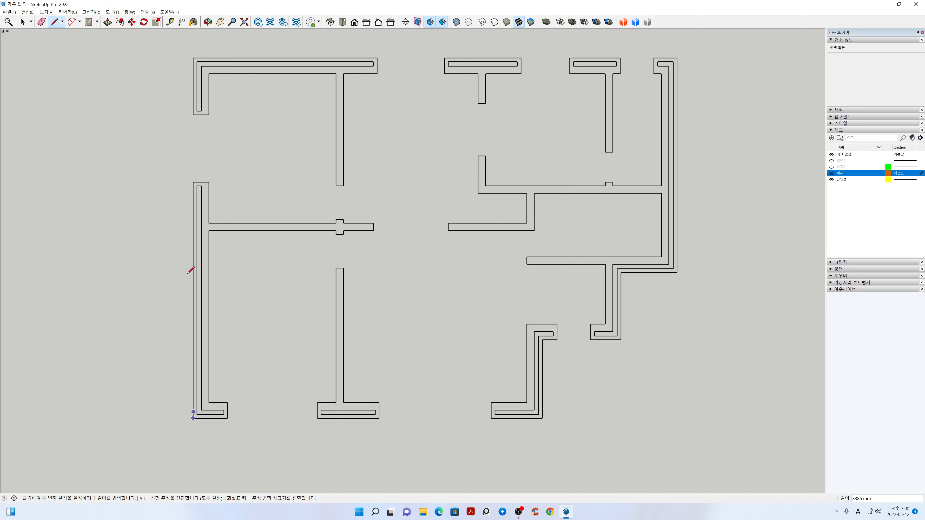
click(193, 182)
click(209, 182)
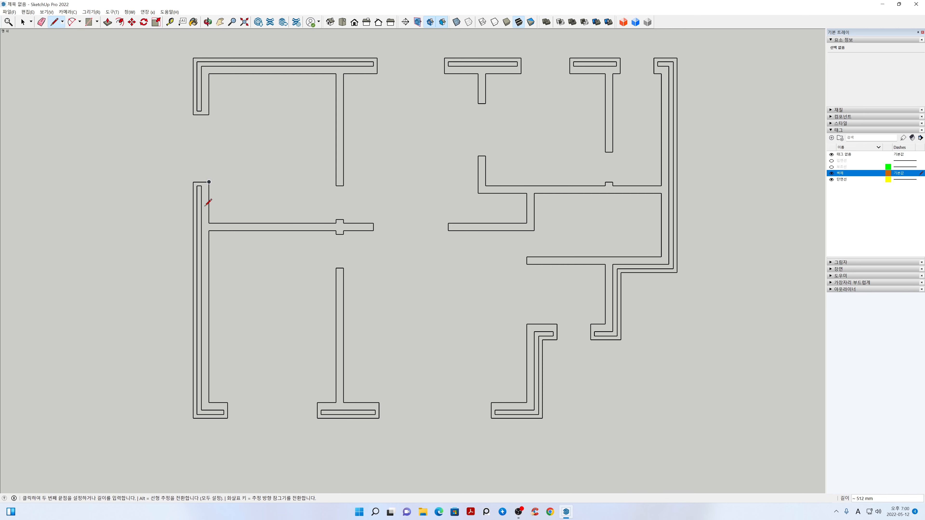
click(209, 223)
Trace the horizontal partition off the left exterior wall, around both pillar projections and its free end, back to the wall's inner face
scroll(327, 223, up, 2)
click(335, 223)
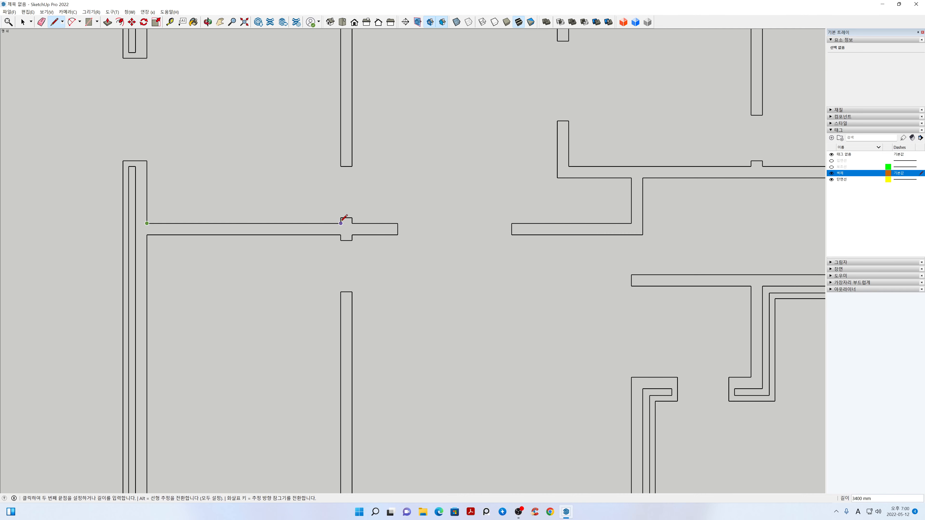
click(352, 217)
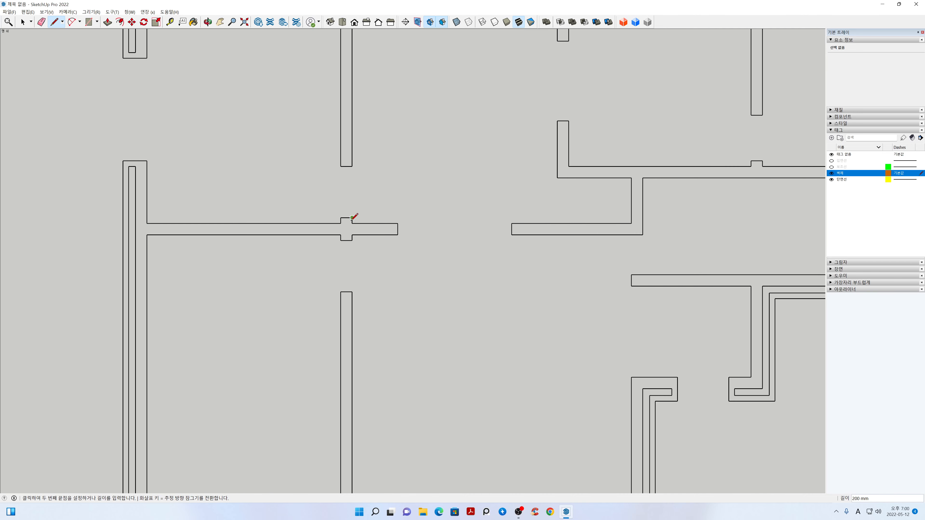
click(352, 223)
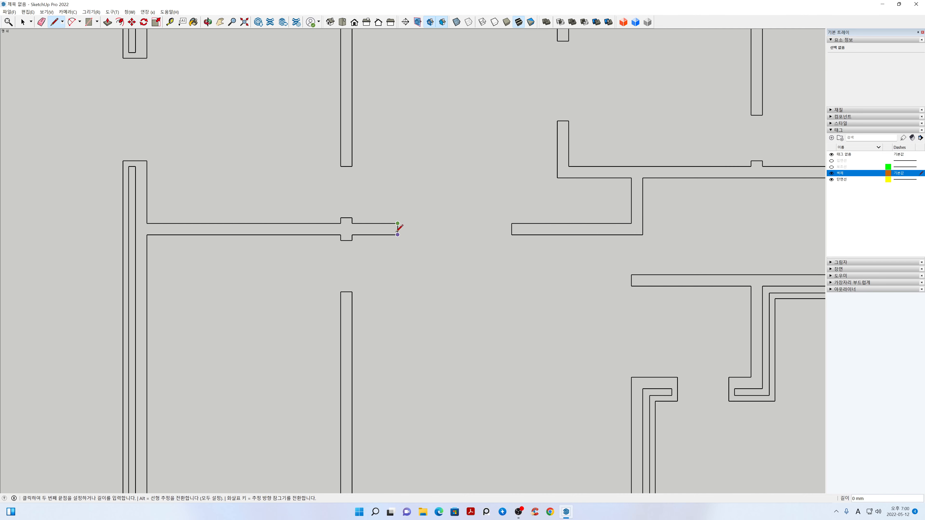
click(397, 223)
click(352, 236)
click(352, 241)
click(340, 235)
click(146, 235)
Trace the left exterior wall's inner face down and around its lower return, closing the outline at the lower outer corner
scroll(147, 235, down, 2)
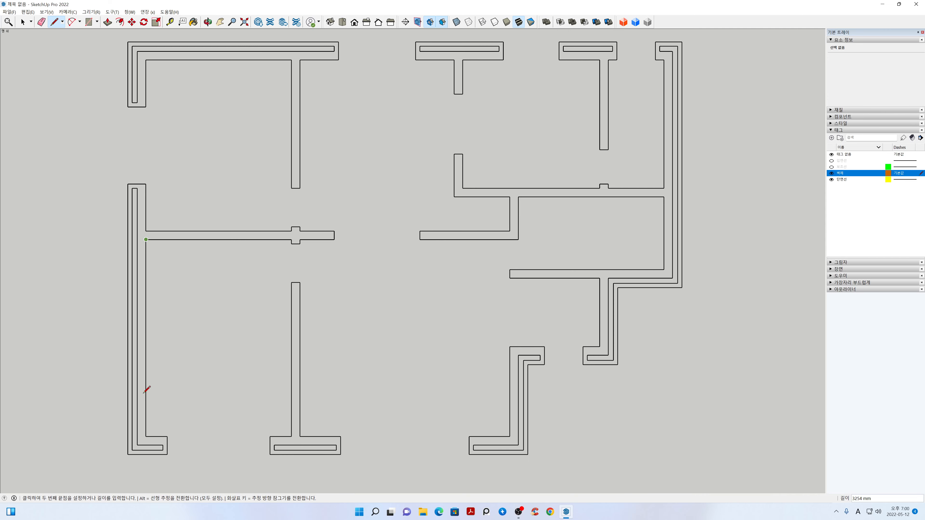
click(145, 436)
click(167, 436)
click(167, 454)
click(128, 454)
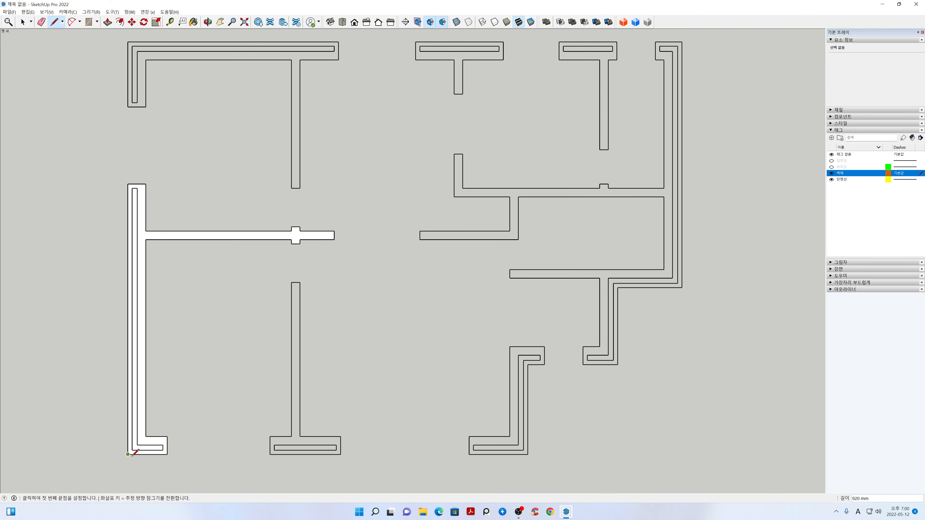
key(space)
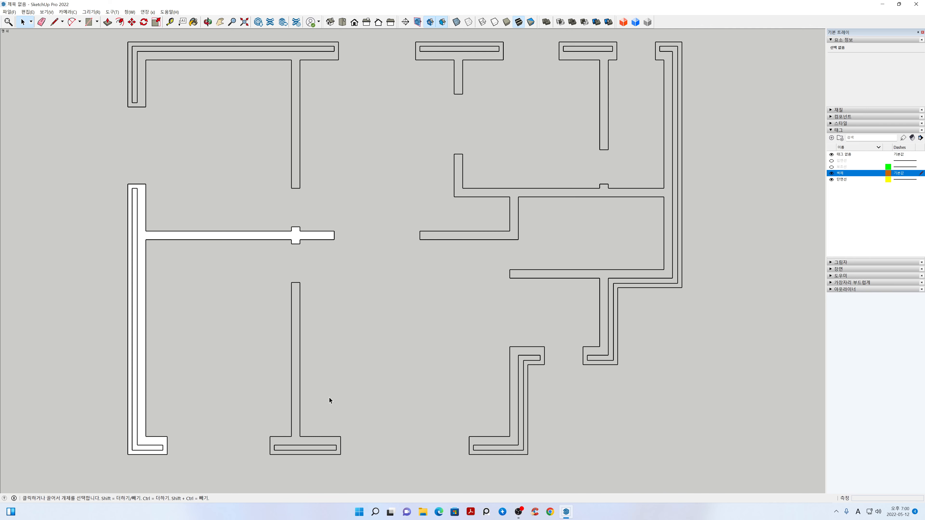
Trace the closed outline of the inverted T-shaped wall along the plan's lower edge, including its long vertical partition
key(l)
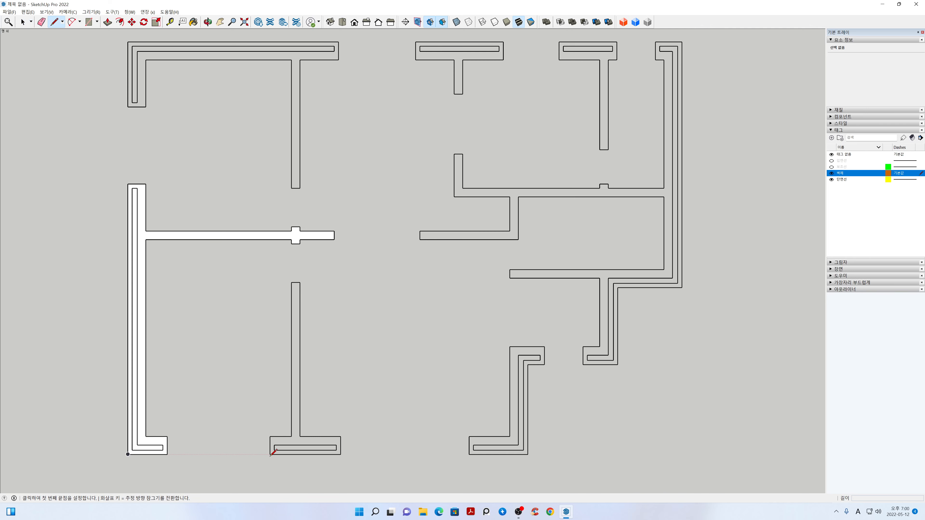
click(270, 454)
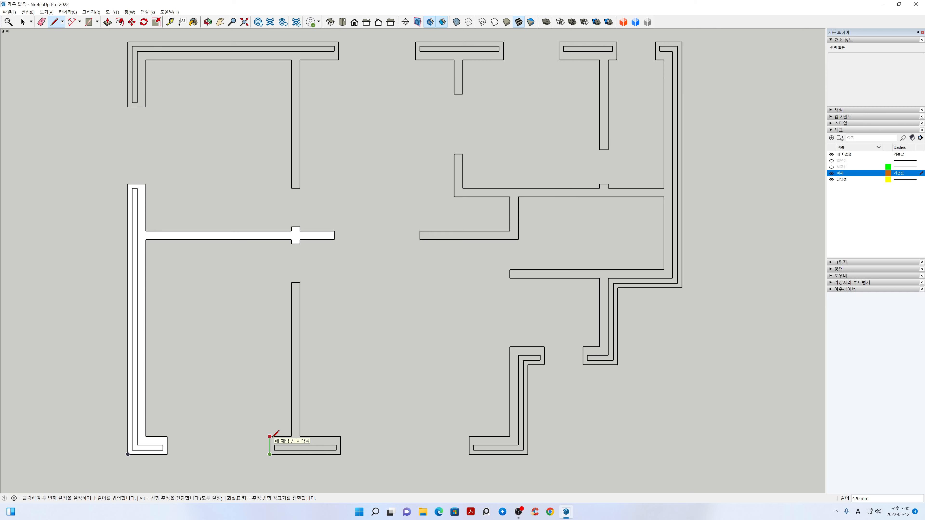
key(Escape)
click(269, 454)
click(291, 437)
click(291, 282)
click(300, 436)
click(341, 436)
click(340, 454)
click(269, 454)
key(space)
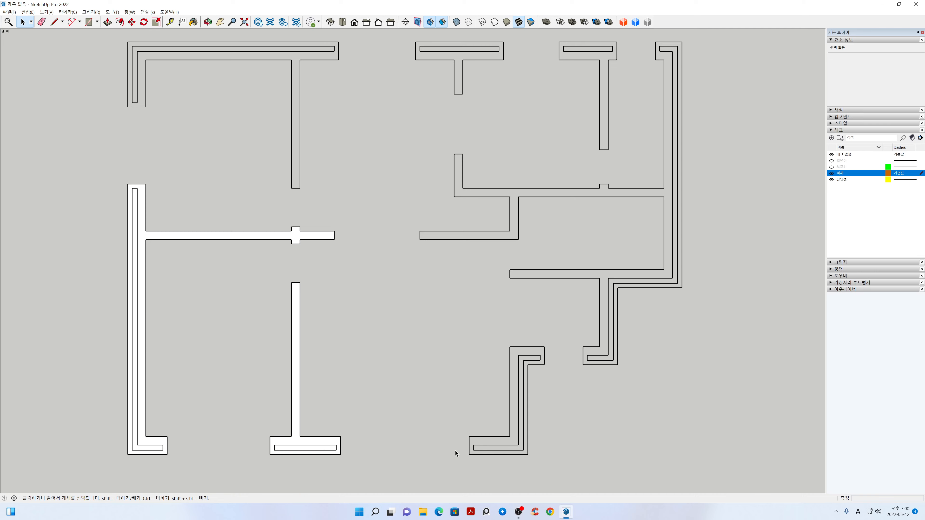
Trace the closed outline of the Z-shaped exterior wall in the lower middle of the plan with lines
key(h)
drag(557, 409, 466, 322)
scroll(436, 310, up, 4)
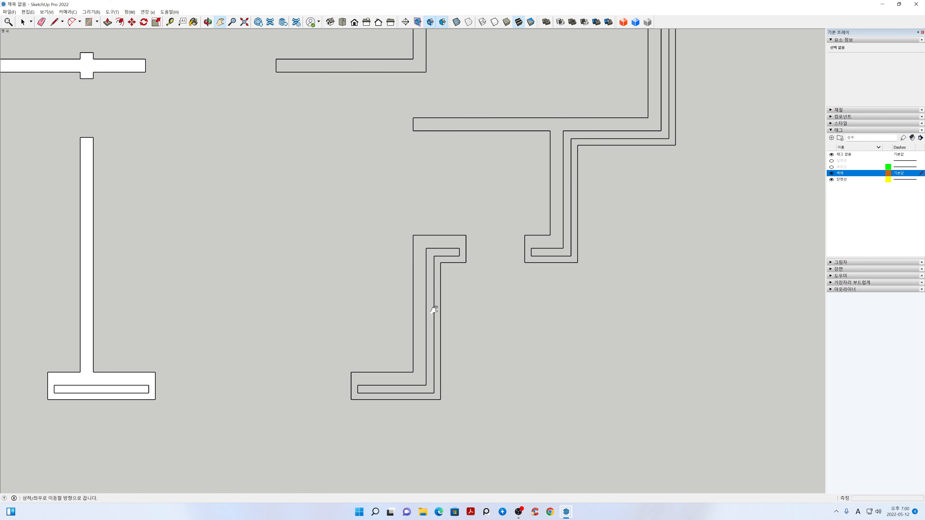
key(l)
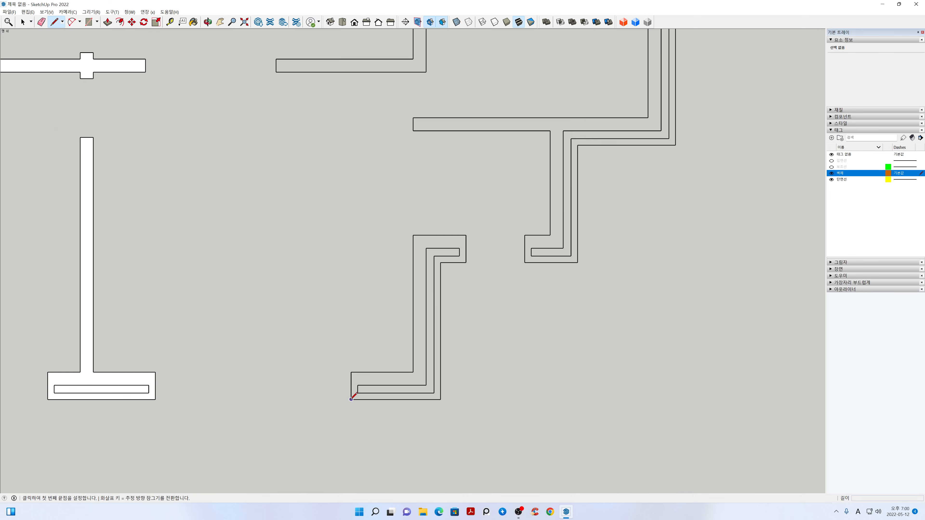
click(351, 400)
click(350, 372)
click(413, 372)
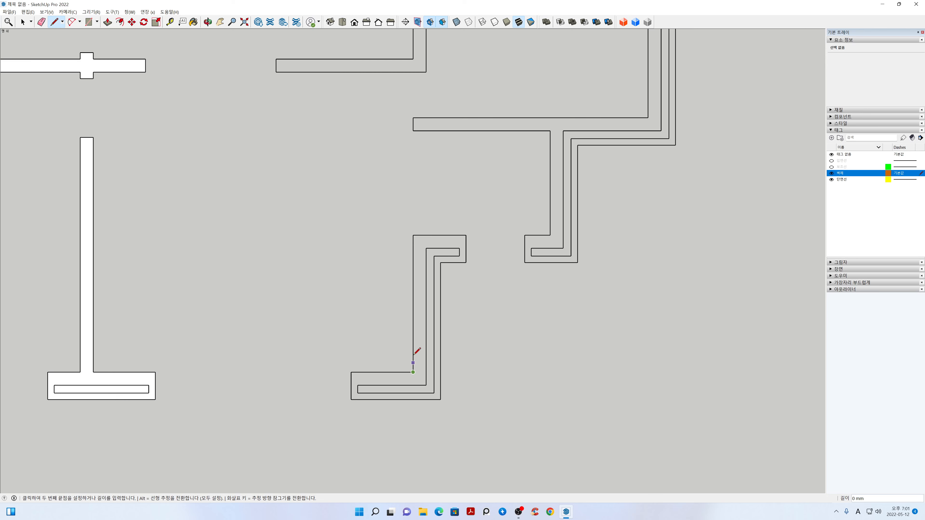
click(413, 235)
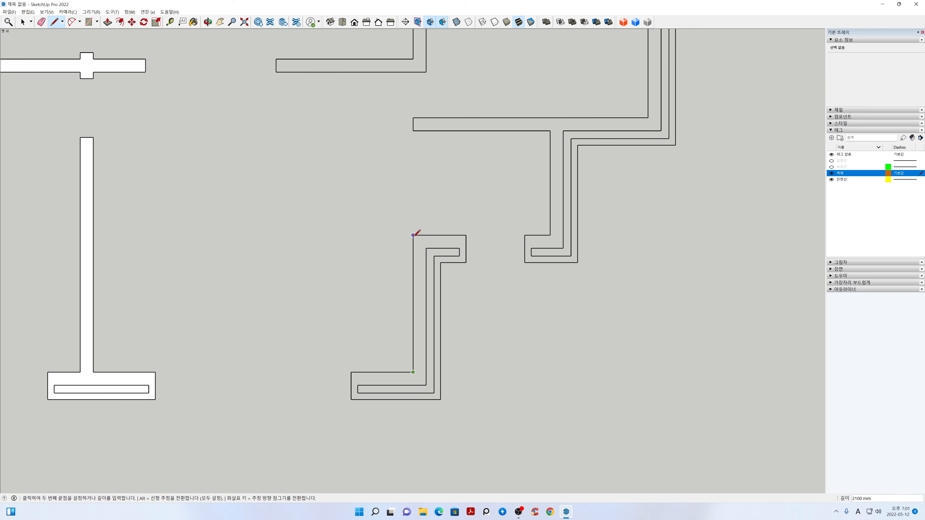
click(466, 235)
click(466, 263)
click(441, 262)
click(441, 400)
click(351, 400)
key(space)
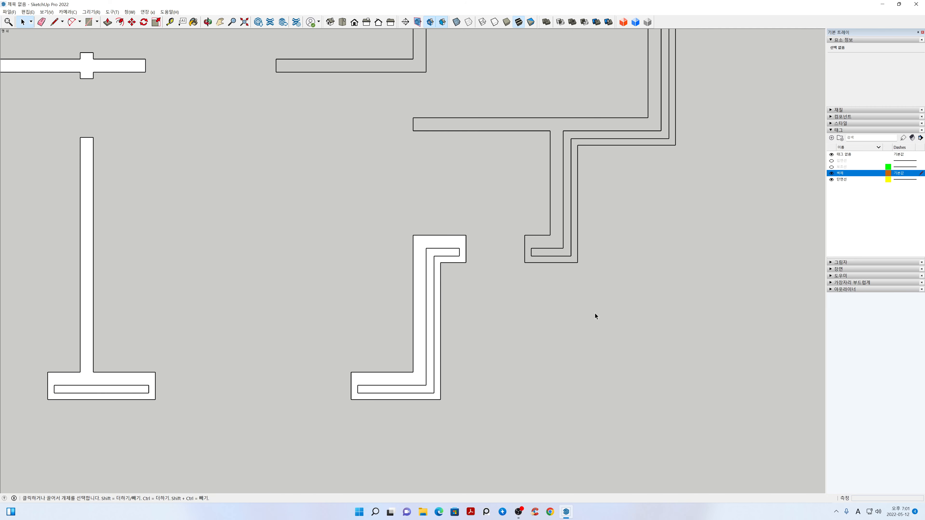
Trace the right exterior wall from its lower end along the outer face, around its upper end, and down the inner face to the horizontal partition
key(h)
drag(595, 315, 536, 415)
scroll(439, 340, down, 2)
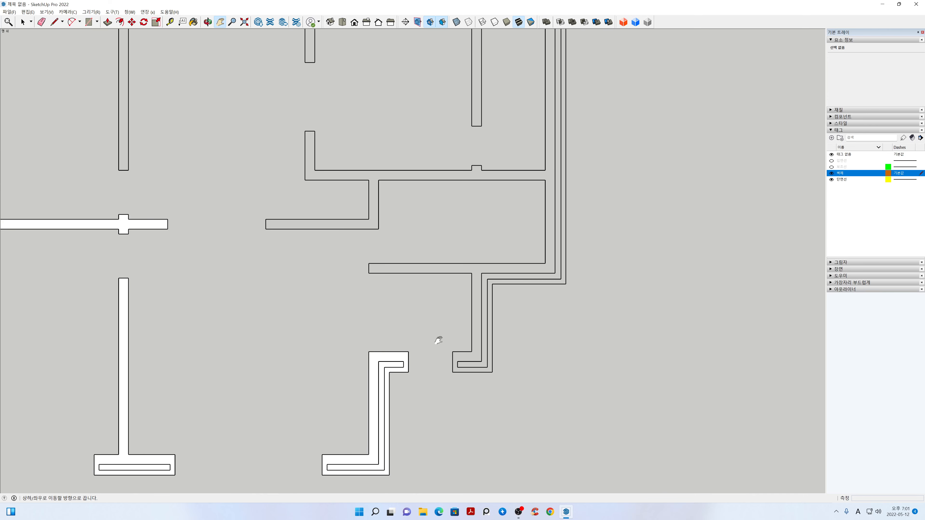
scroll(439, 340, down, 1)
drag(450, 345, 458, 366)
key(l)
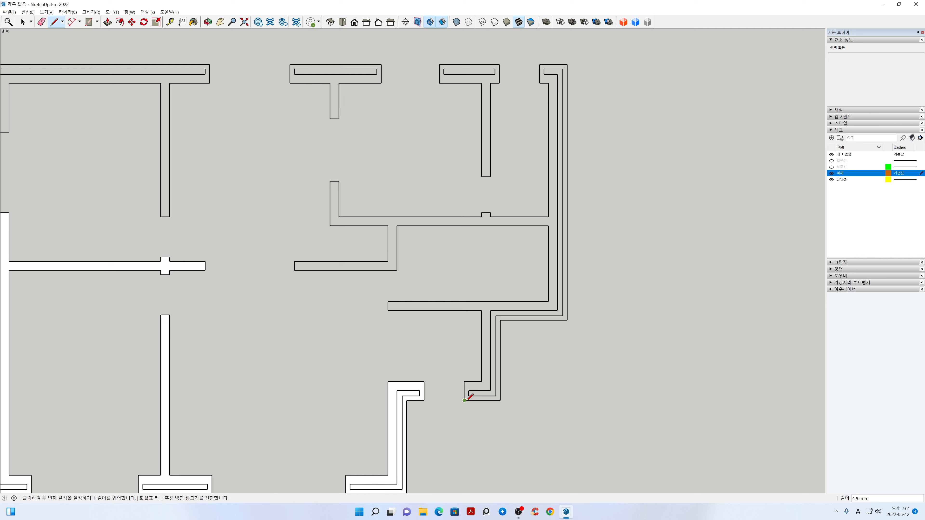
click(500, 400)
click(500, 320)
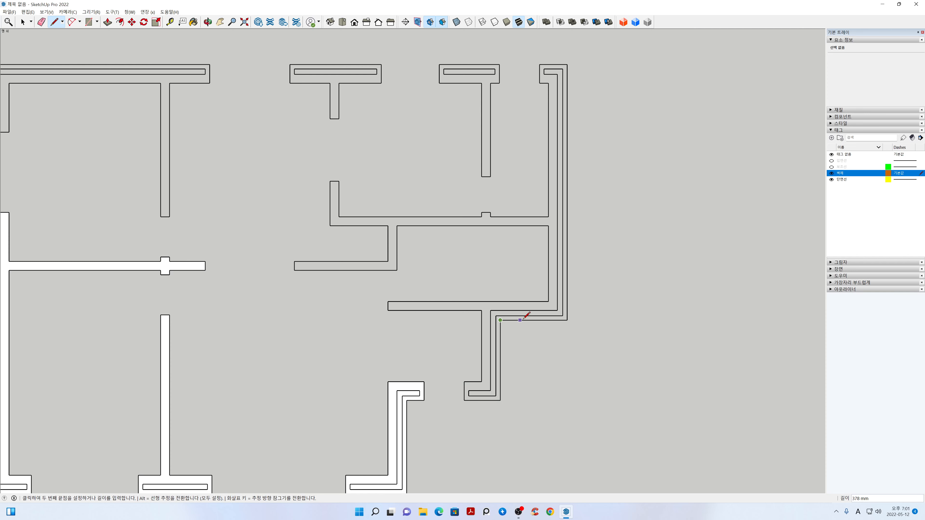
click(567, 321)
click(539, 64)
click(540, 83)
click(549, 83)
click(549, 216)
Trace the upper edge of the right-hand horizontal partition around its small projection, then around the short vertical stub at its far end
scroll(490, 216, up, 2)
click(490, 217)
click(490, 213)
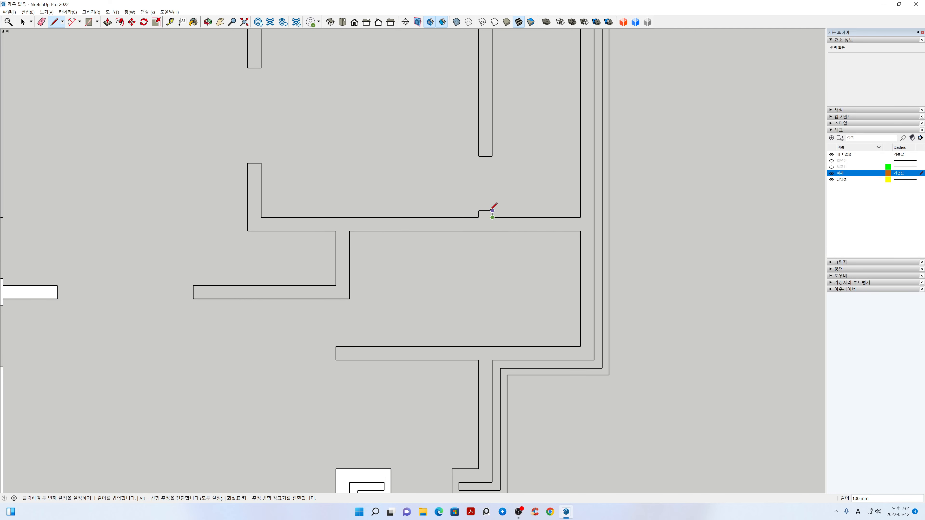
click(478, 218)
click(261, 217)
click(261, 163)
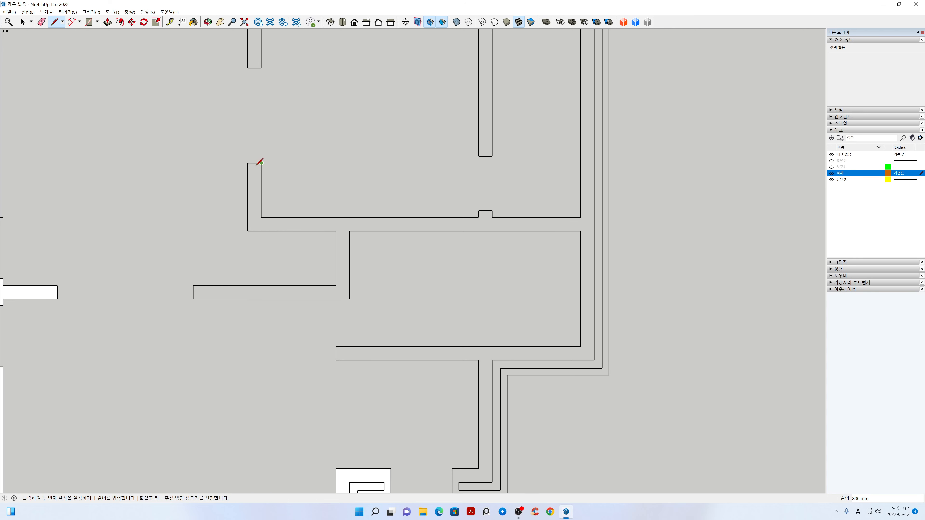
click(247, 230)
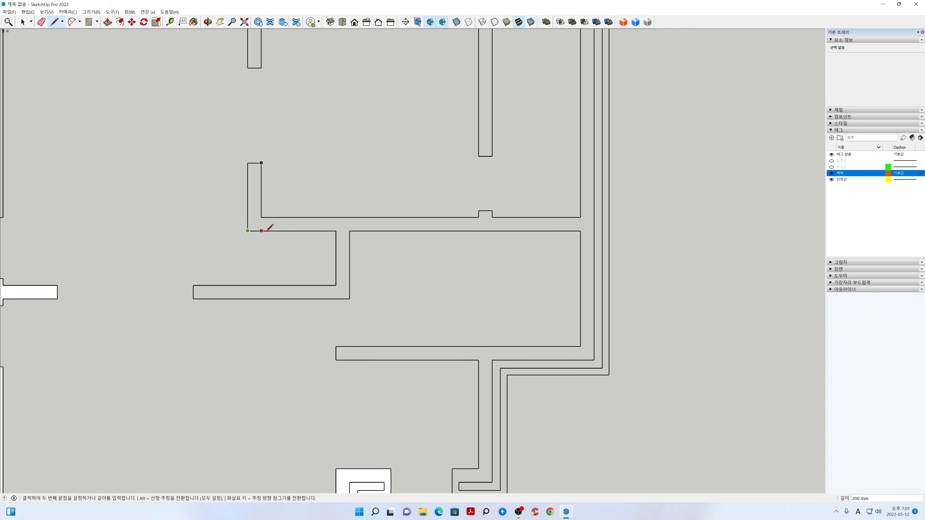
Trace the partition's lower edge around the L-shaped branch wall and back to the right exterior wall's inner face
click(335, 231)
click(193, 285)
click(193, 298)
click(350, 299)
click(349, 230)
click(580, 230)
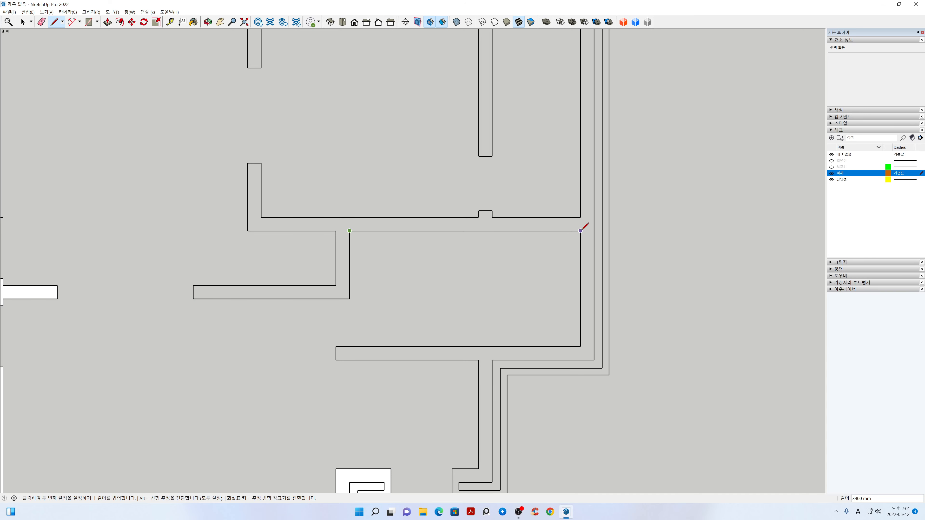
Trace the right exterior wall's inner face around the lower horizontal partition and down to its lower end, closing the outline
click(580, 346)
click(336, 346)
click(479, 360)
shift+middle_drag(479, 360, 508, 197)
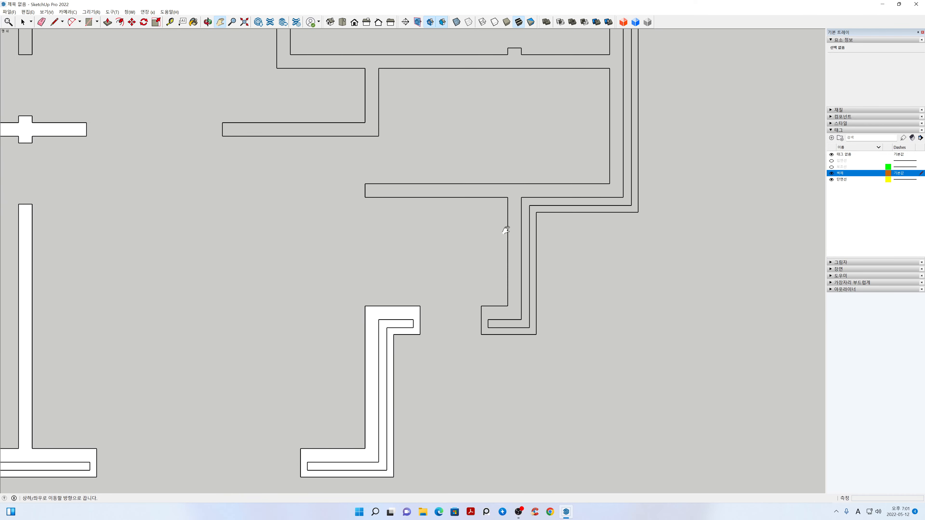
click(507, 305)
click(481, 306)
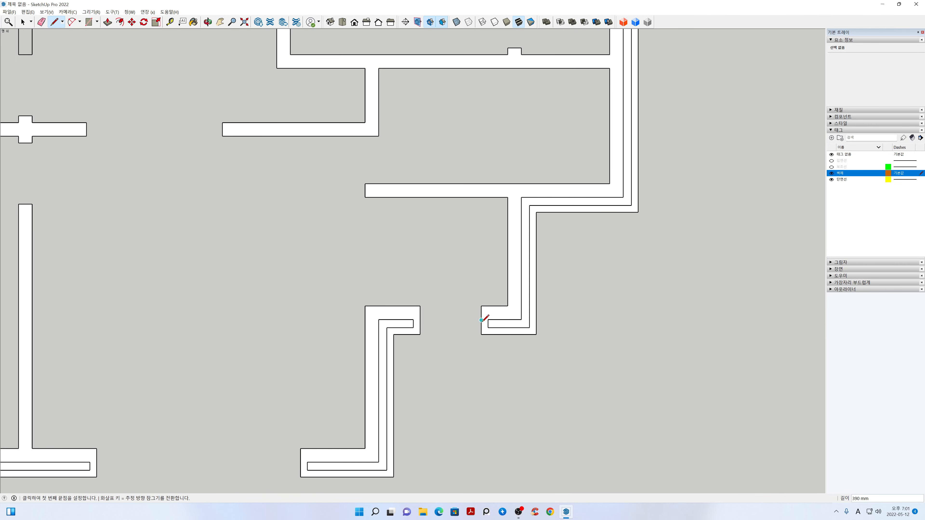
key(space)
Trace the closed outline of the narrower T-shaped wall with the long vertical partition at the plan's upper right
scroll(454, 316, down, 5)
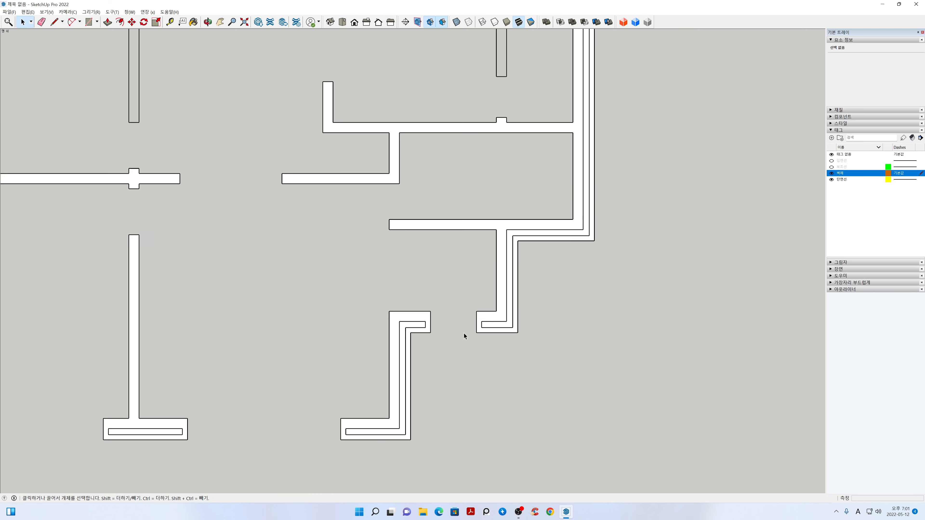
key(h)
drag(474, 288, 582, 330)
scroll(571, 153, up, 3)
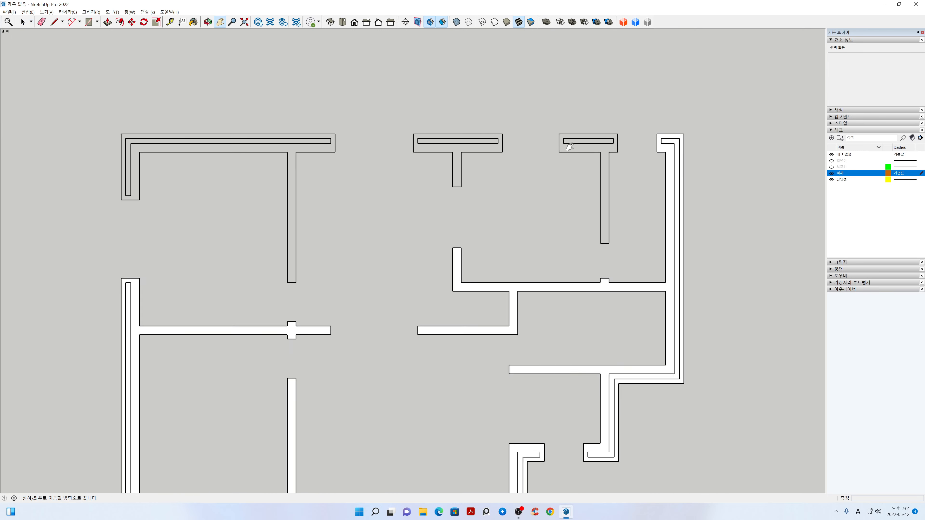
drag(564, 162, 458, 192)
scroll(458, 192, up, 2)
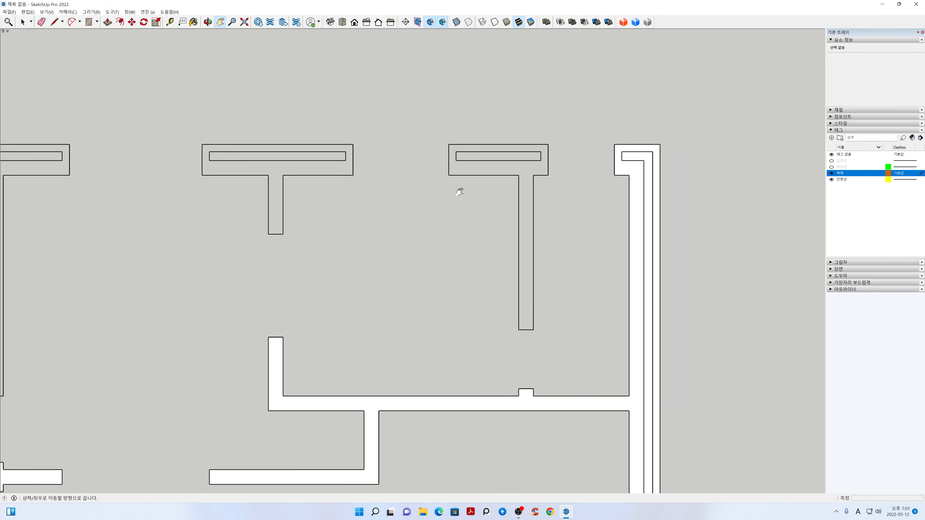
key(l)
click(448, 175)
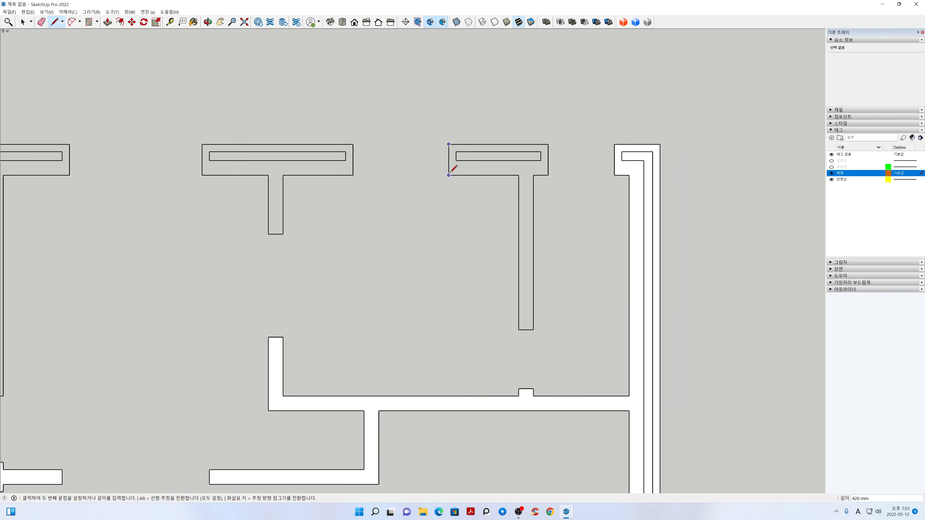
click(518, 176)
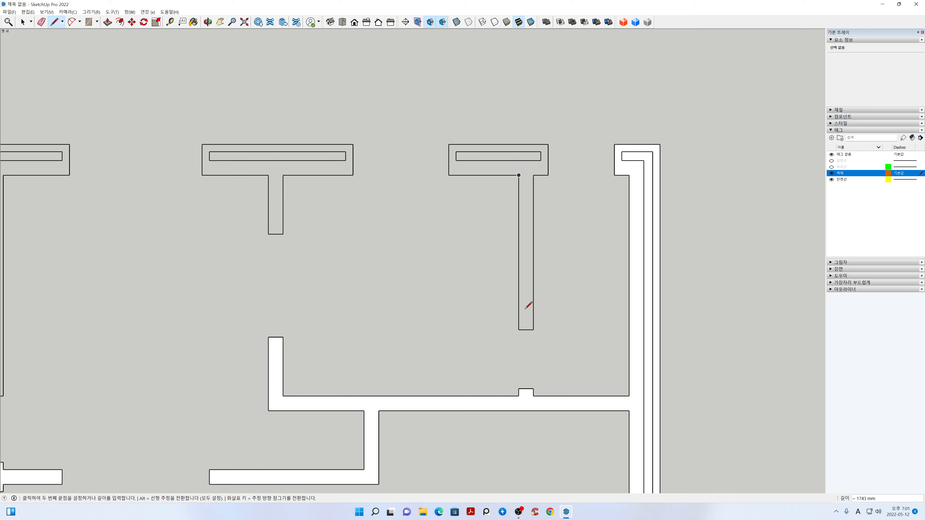
click(519, 330)
click(533, 330)
click(533, 176)
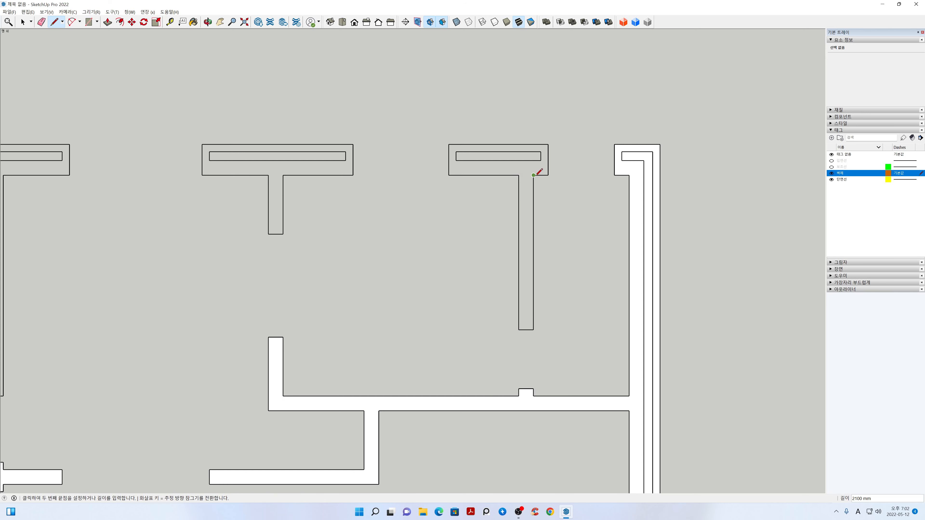
click(548, 175)
click(548, 145)
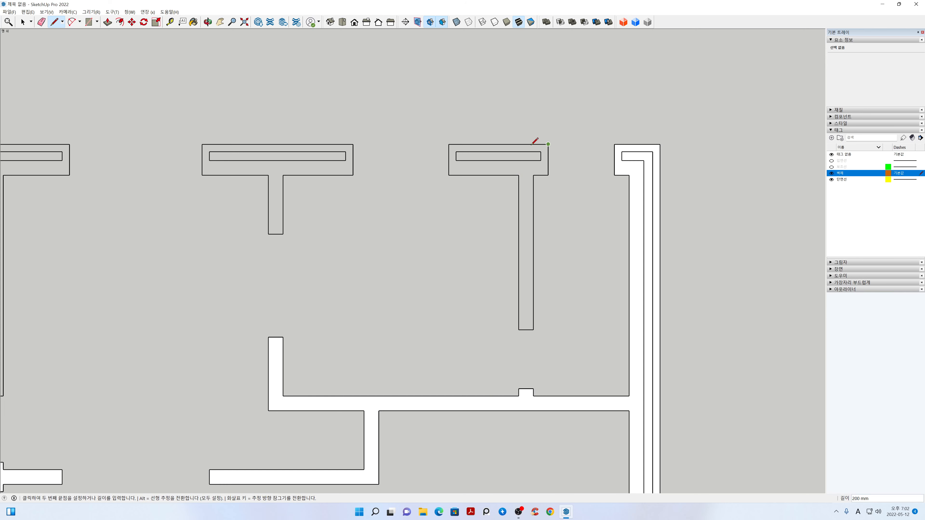
click(448, 144)
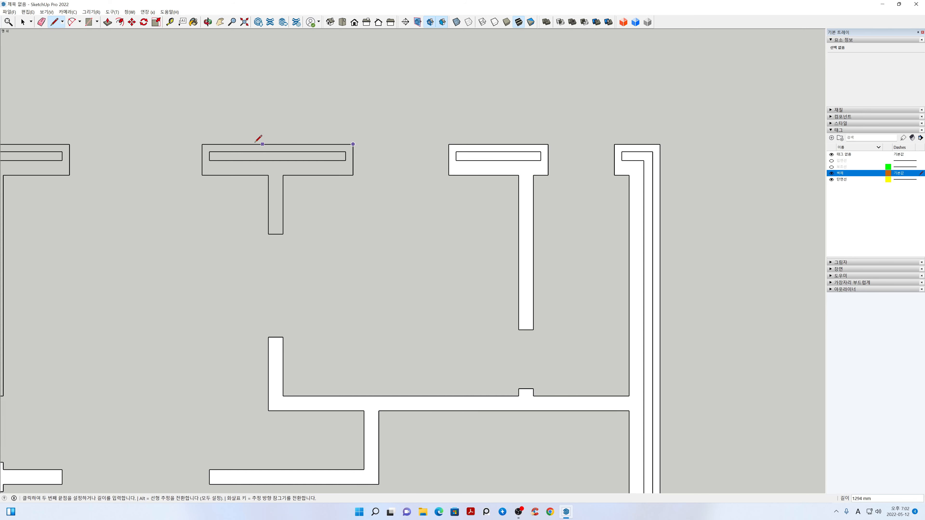
Trace the closed outline of the T-shaped wall with the short vertical stub at the plan's upper middle
click(202, 145)
click(202, 175)
click(269, 234)
click(282, 234)
click(283, 175)
click(353, 176)
click(352, 145)
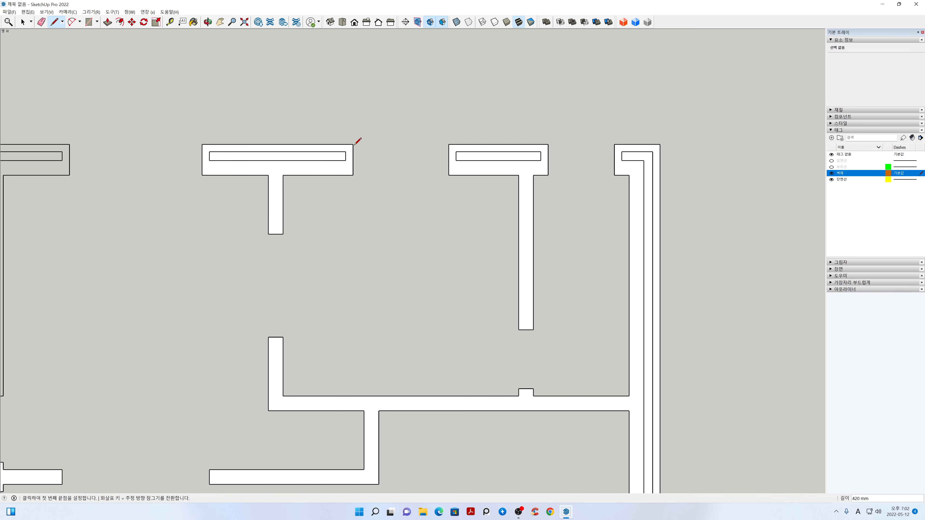
key(space)
Trace the upper-left exterior wall's outline from its upper right corner around its right end and the long vertical partition
key(h)
drag(299, 209, 625, 173)
scroll(406, 202, down, 3)
drag(308, 219, 362, 210)
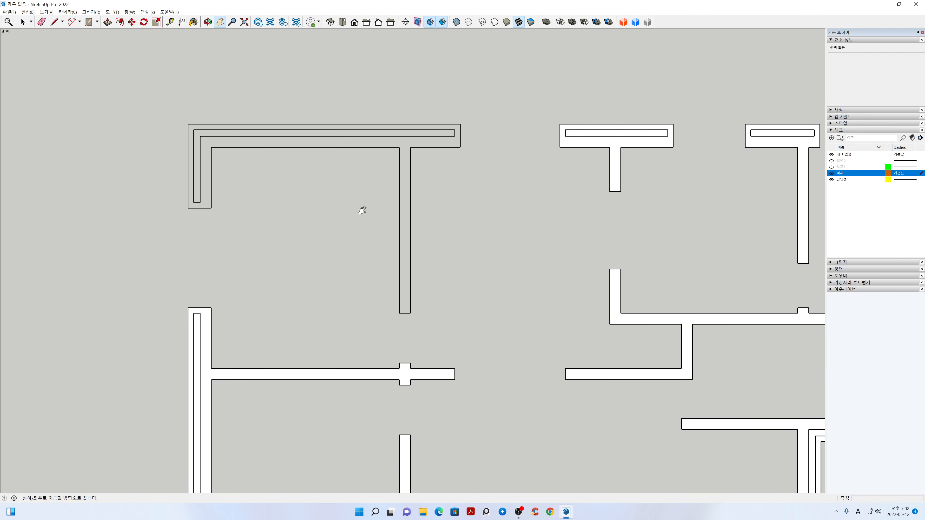
key(l)
click(460, 125)
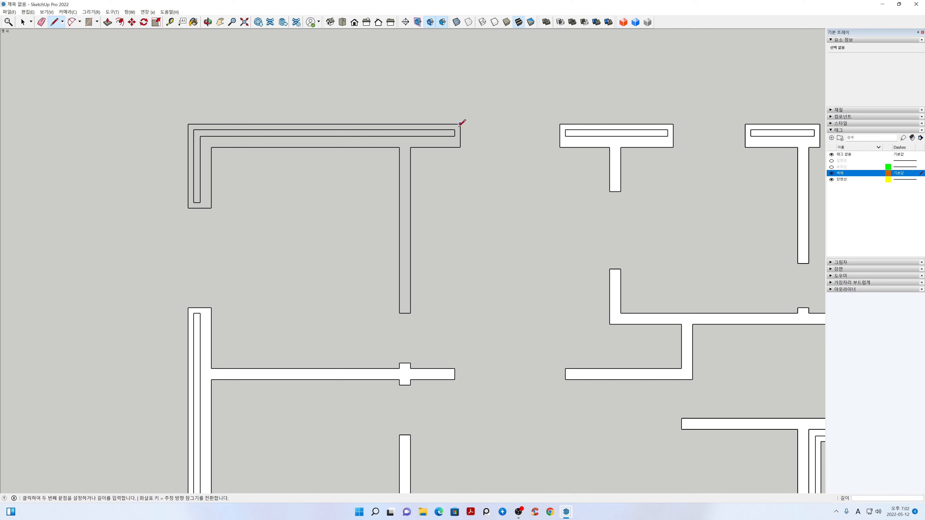
click(460, 148)
click(410, 147)
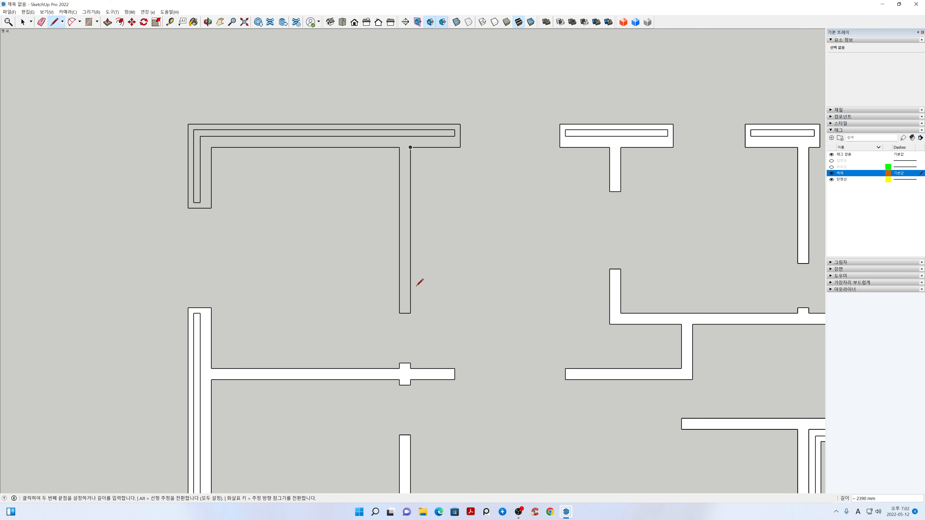
click(412, 311)
click(399, 312)
click(399, 148)
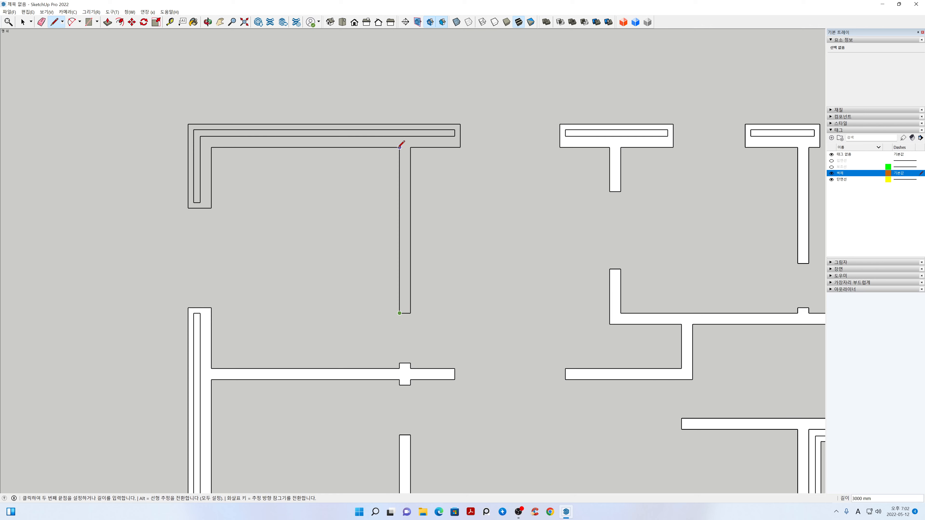
Trace the upper-left wall's inner edge around the short corner leg and back along the outer faces, closing the outline
click(211, 147)
click(211, 208)
click(187, 208)
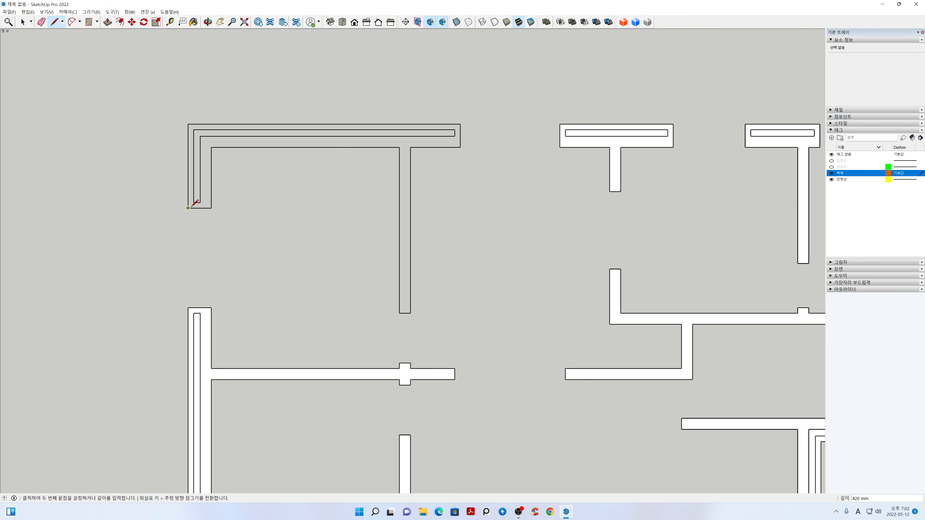
click(188, 123)
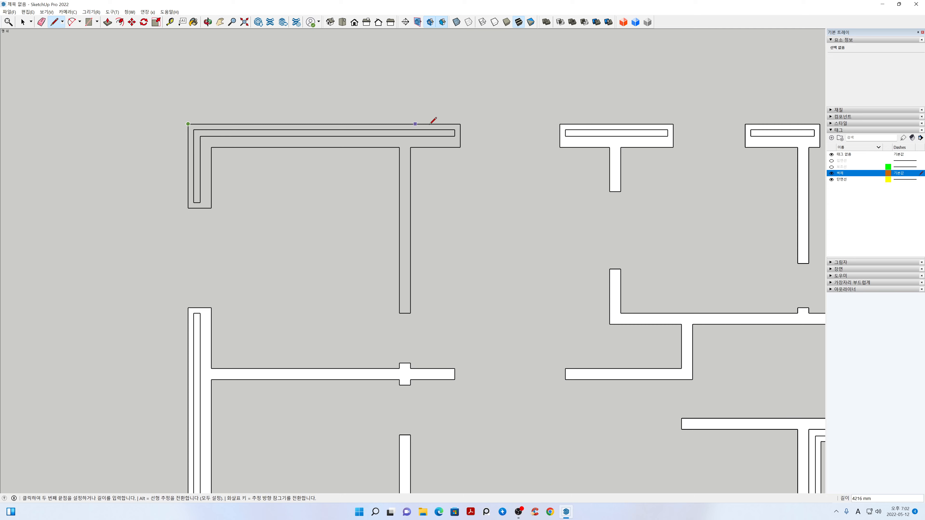
click(461, 124)
key(space)
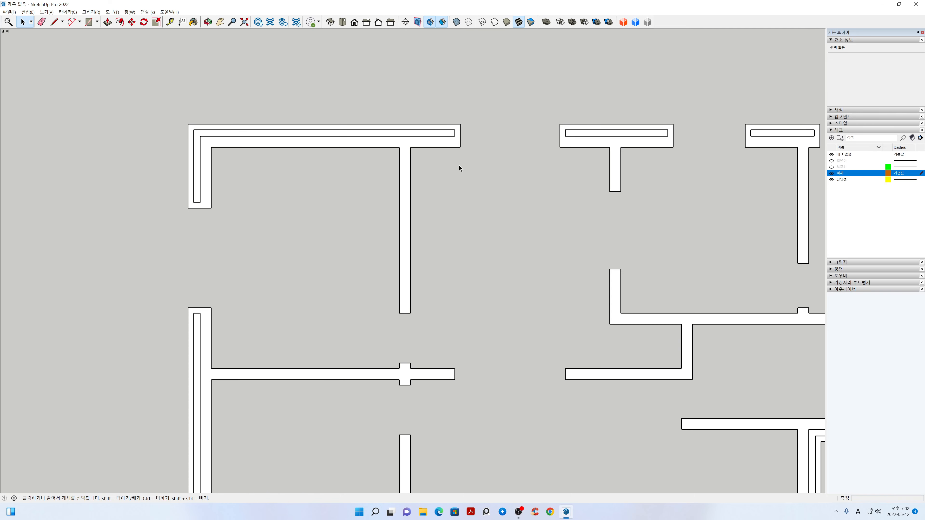
Hide the untagged geometry (태그 없음) and the yellow tag, leaving only the 벽체 tag shown
scroll(455, 169, down, 3)
scroll(450, 171, down, 2)
key(h)
drag(473, 188, 398, 177)
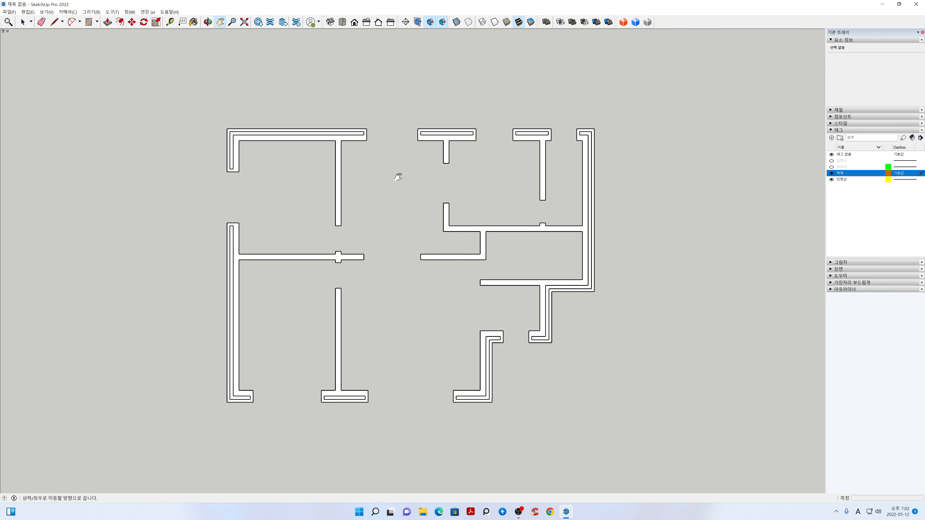
scroll(408, 209, up, 1)
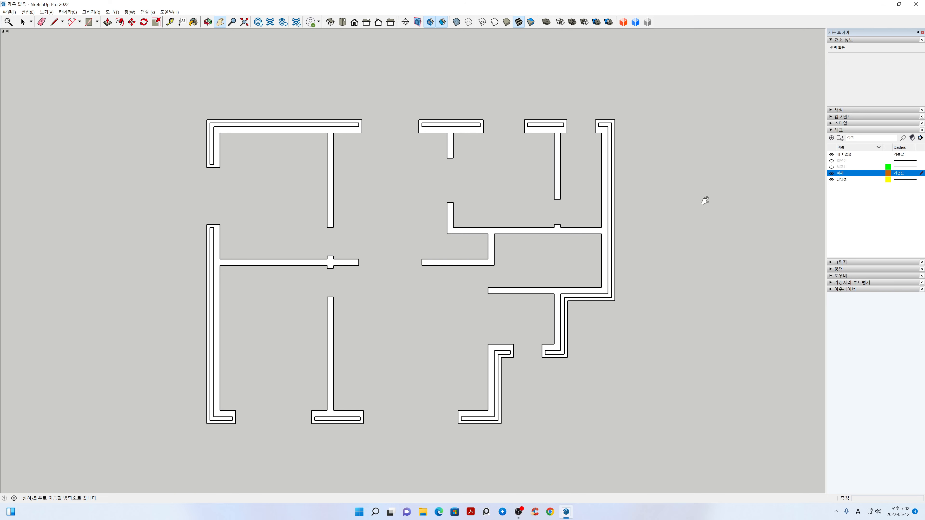
click(831, 155)
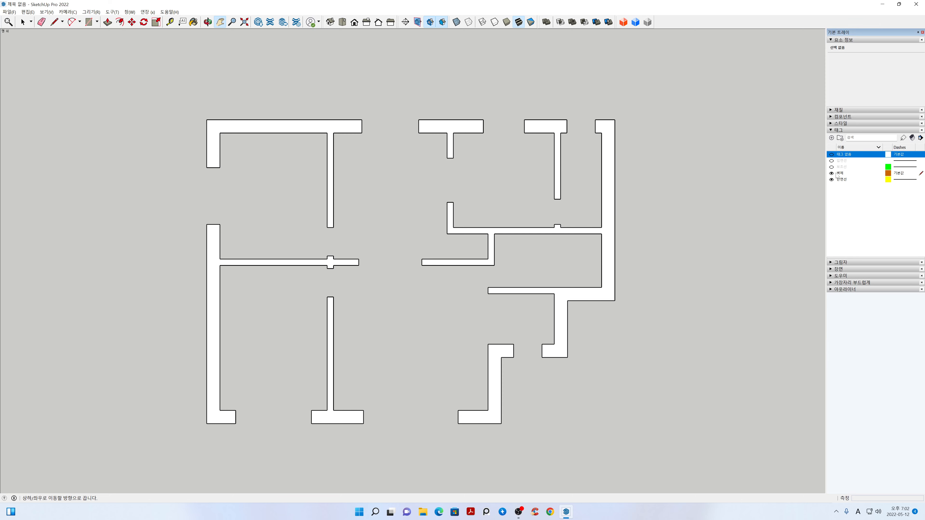
click(831, 180)
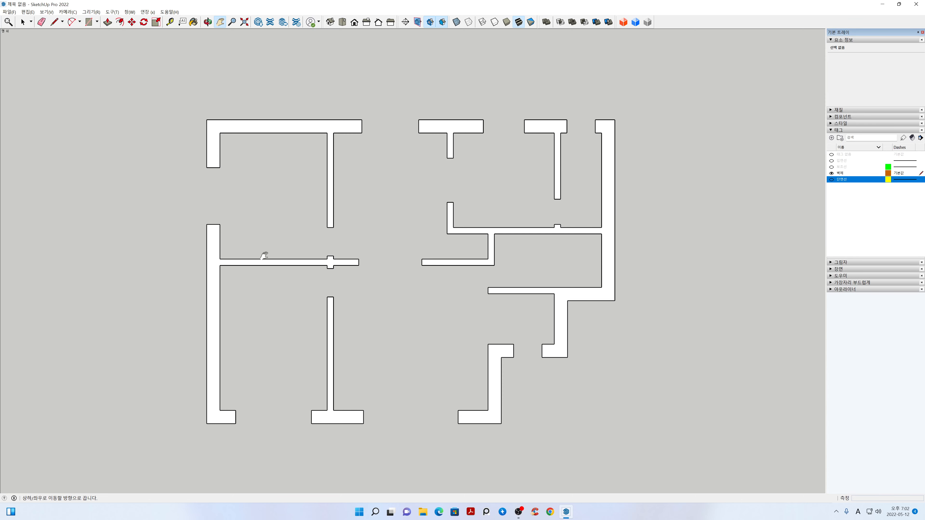
Check the traced wall faces one by one by selecting the three upper walls and the right exterior wall
key(space)
click(215, 141)
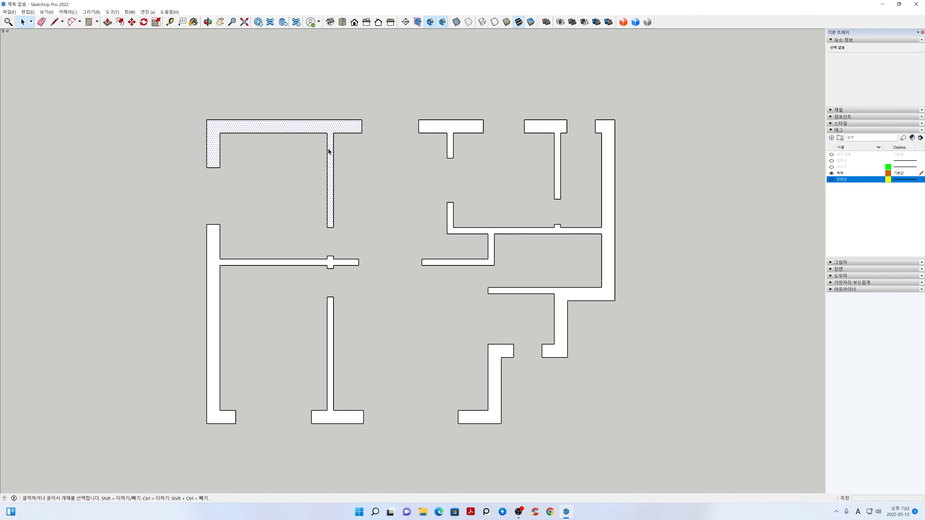
click(473, 129)
click(549, 129)
click(667, 151)
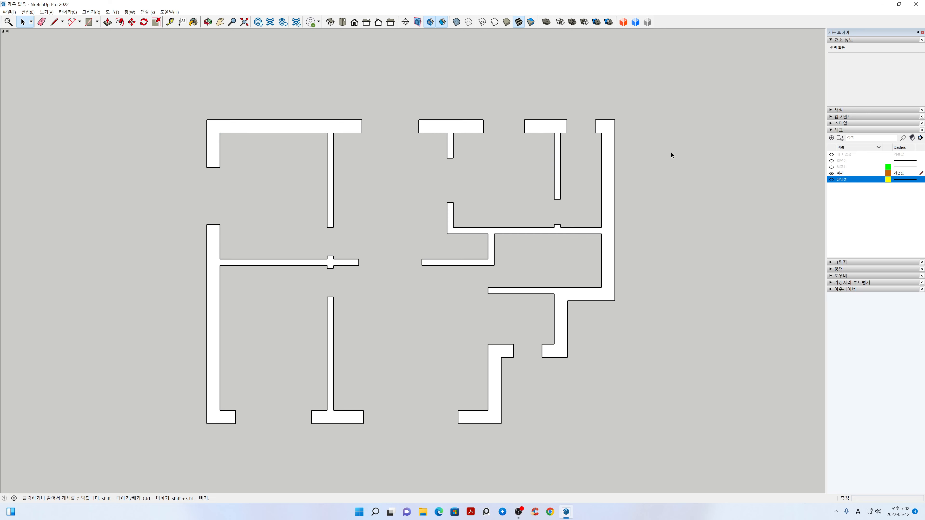
right_click(606, 150)
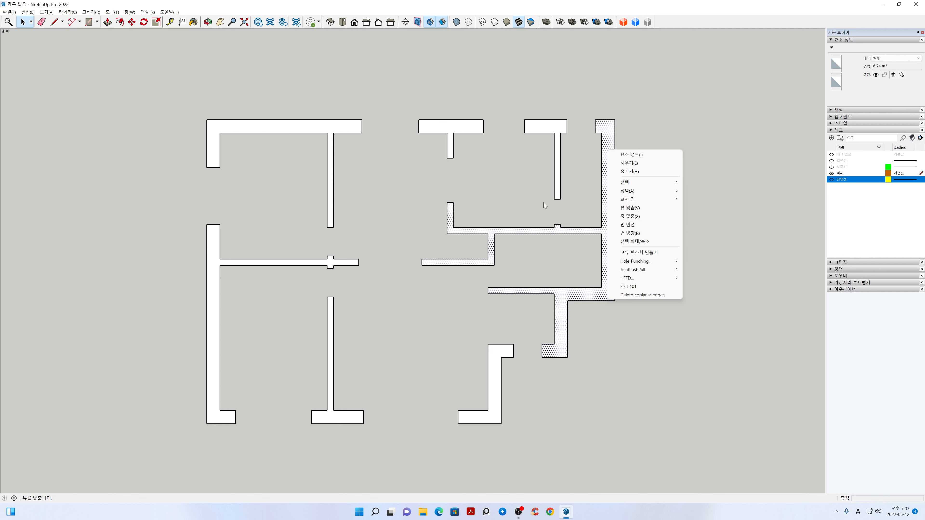
click(511, 199)
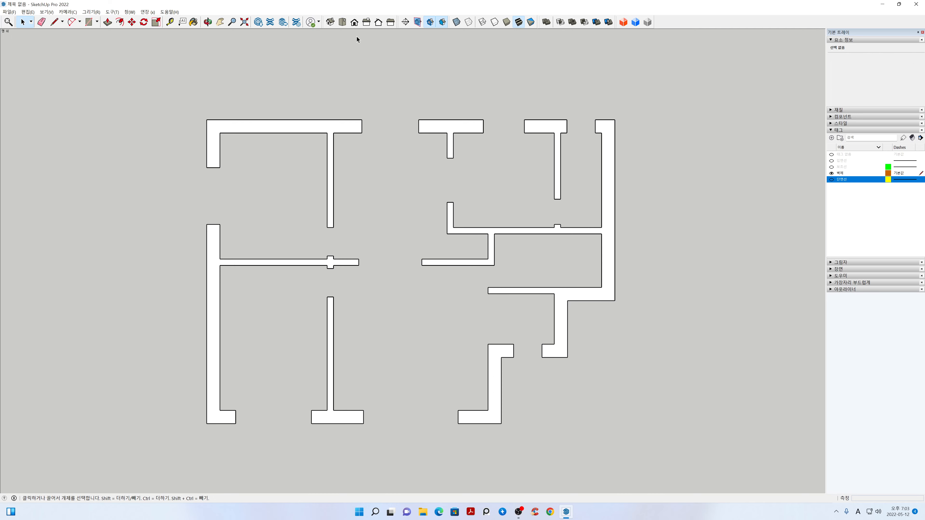
Switch the camera to an isometric view with perspective projection
click(330, 22)
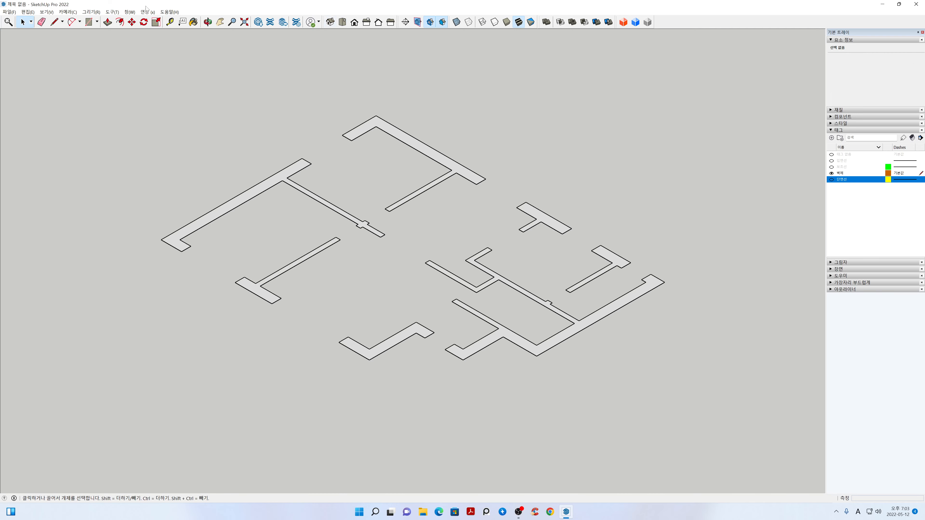
click(68, 12)
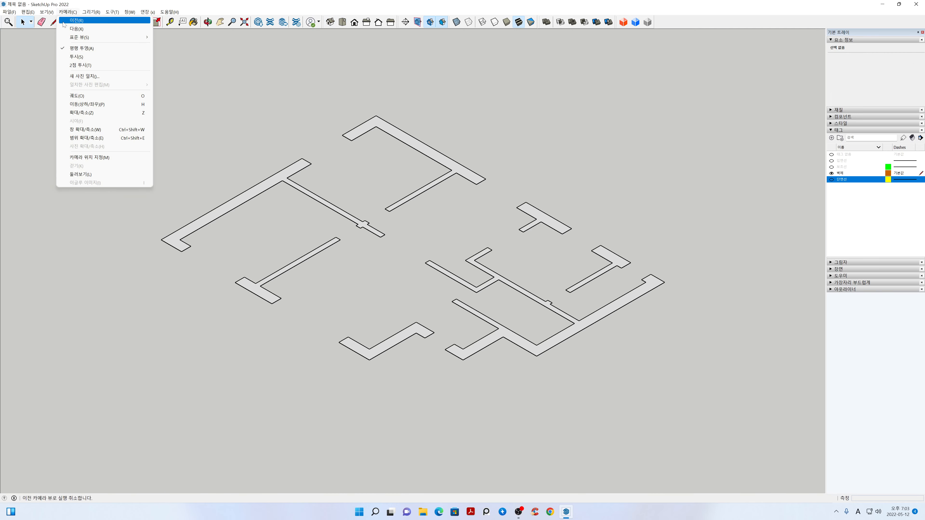
click(68, 58)
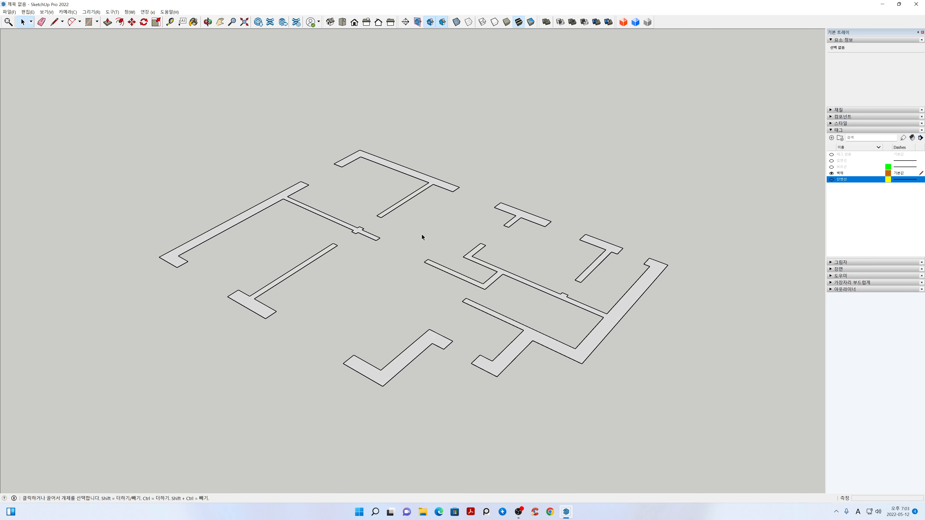
scroll(421, 234, up, 1)
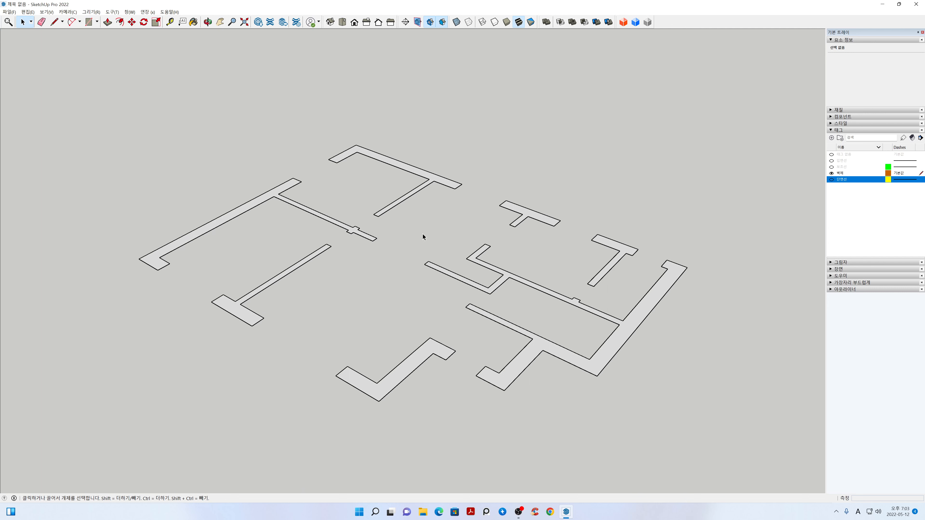
Push/Pull the upper-left wall face up to a height of 2400 mm
key(p)
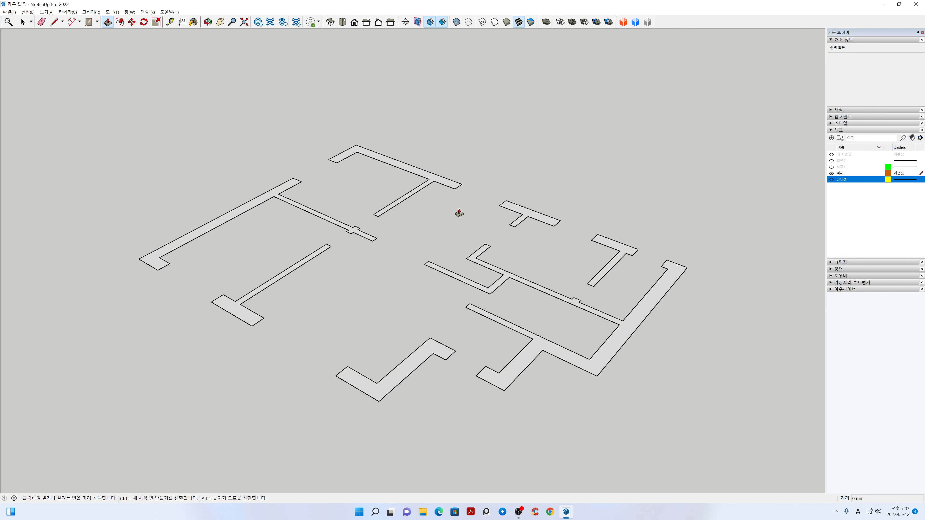
click(434, 181)
click(438, 137)
text(24)
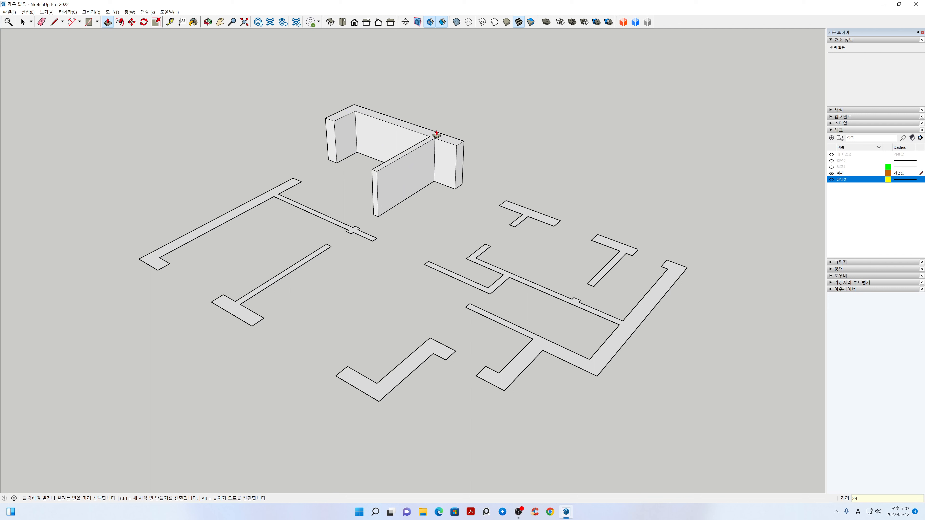
text(00)
key(Return)
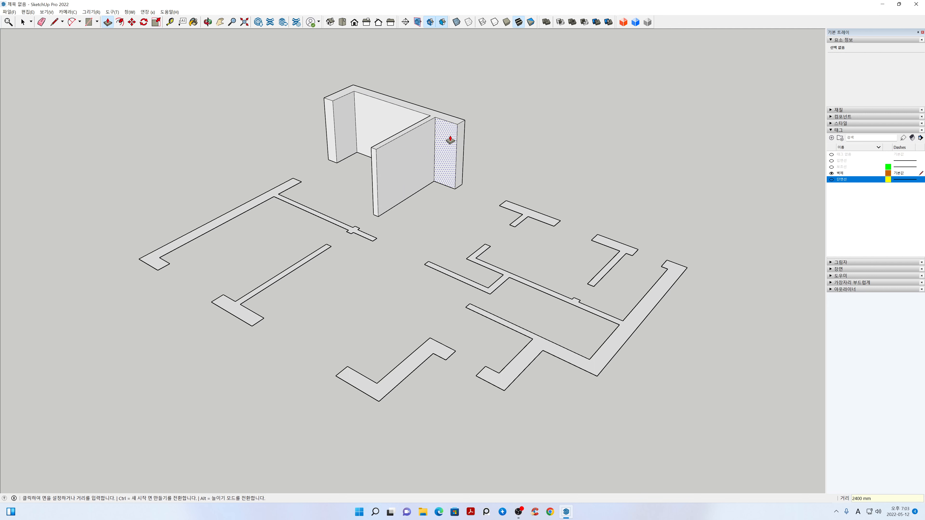
key(space)
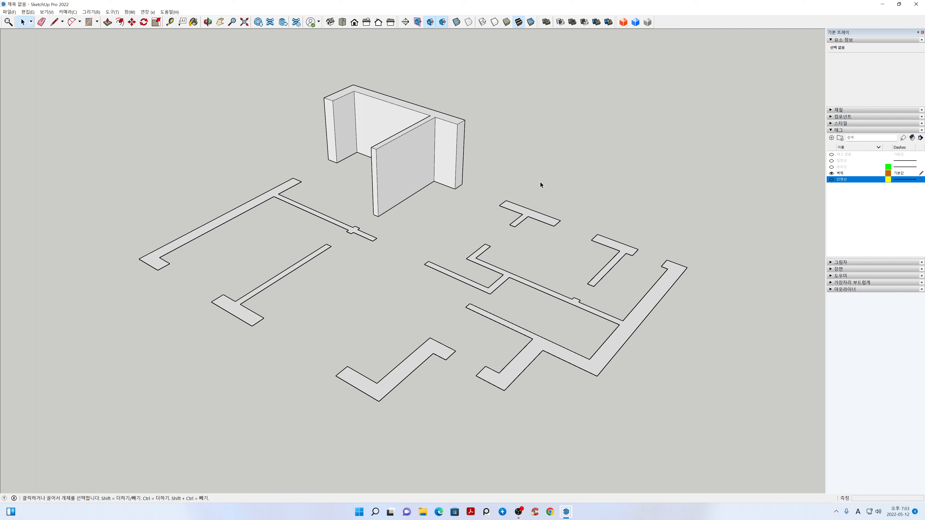
Extrude the remaining six wall faces upward by the same 2400 mm with Push/Pull
key(p)
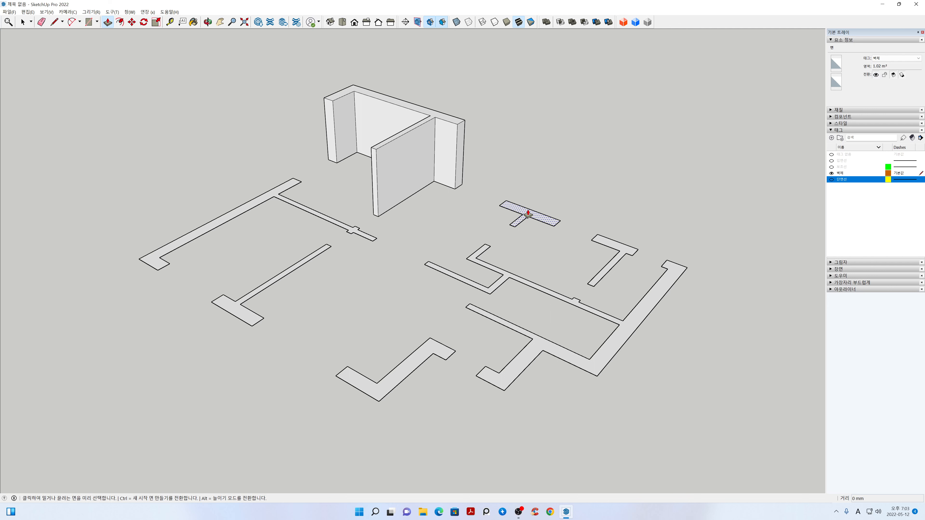
double_click(527, 215)
double_click(618, 247)
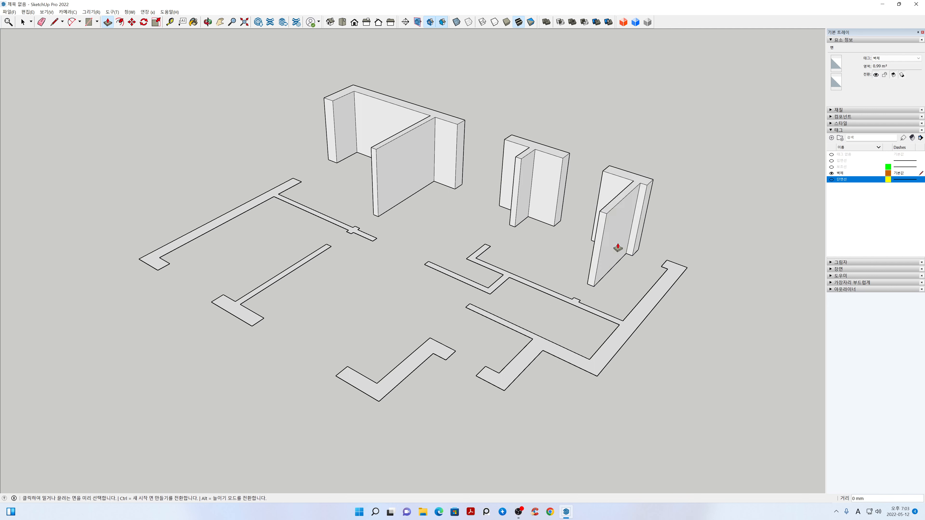
double_click(670, 275)
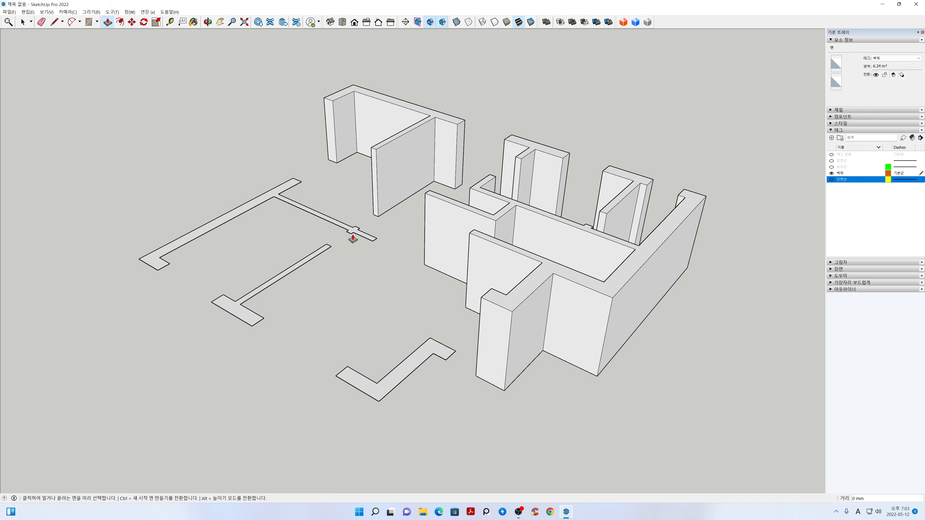
double_click(275, 194)
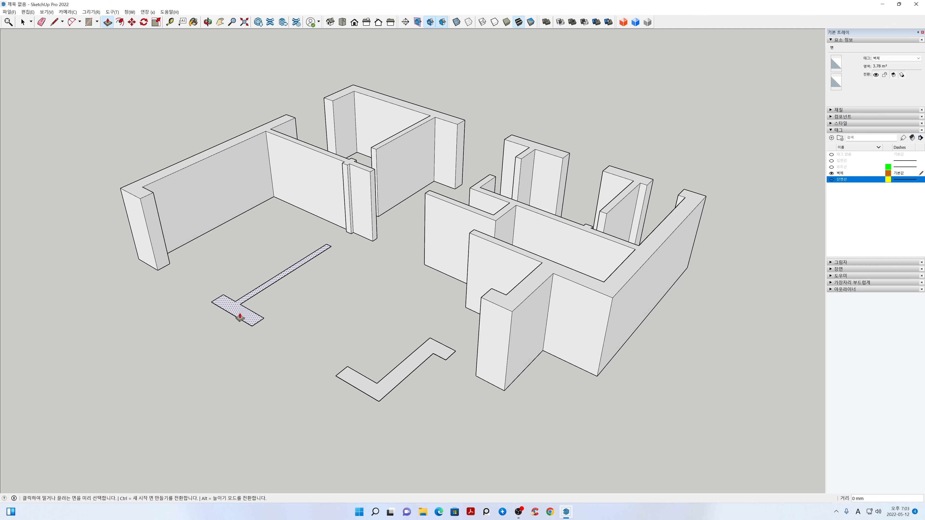
double_click(242, 315)
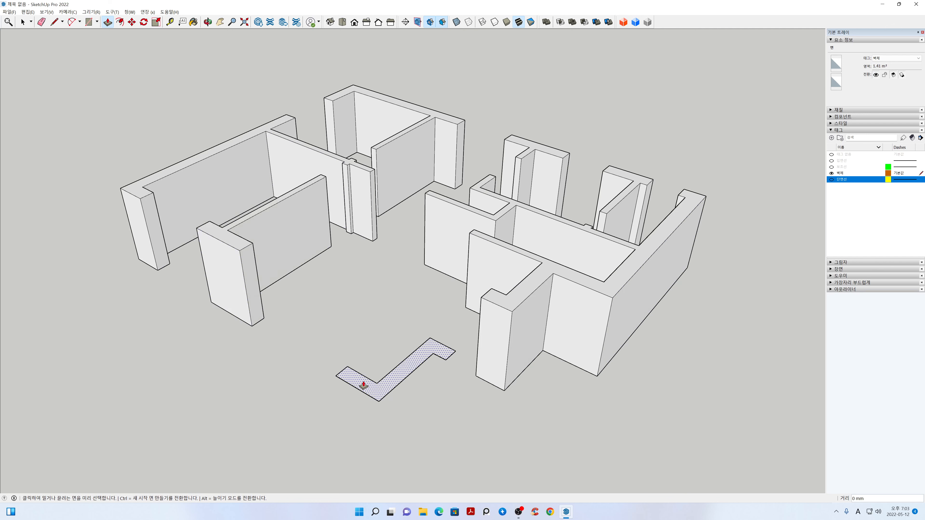
double_click(364, 387)
right_click(288, 380)
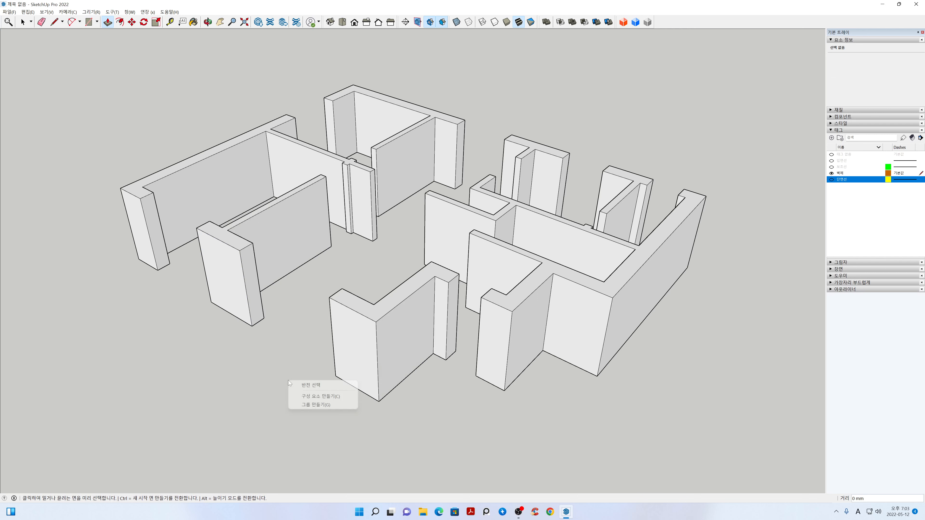
key(Escape)
key(space)
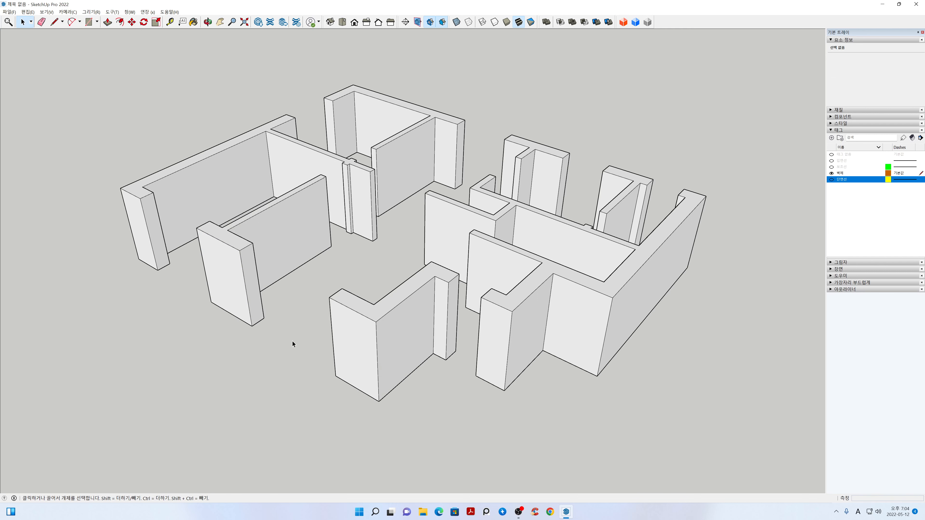
Select all the extruded walls and make them one group
scroll(294, 343, down, 1)
scroll(296, 346, down, 1)
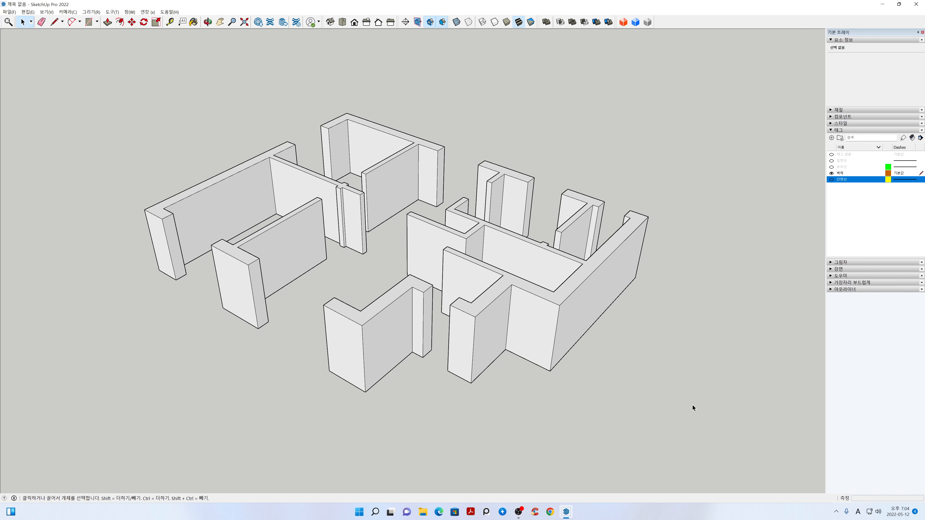
drag(377, 227, 94, 84)
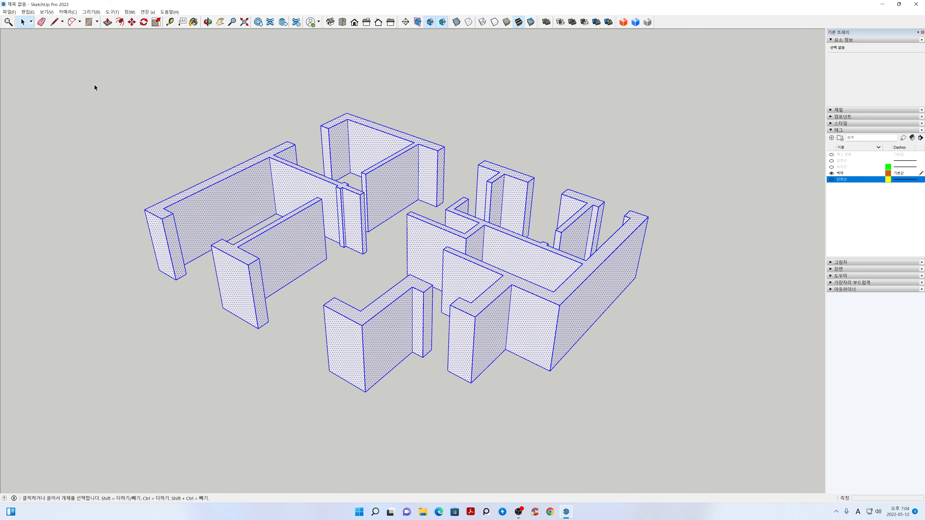
right_click(257, 182)
click(286, 248)
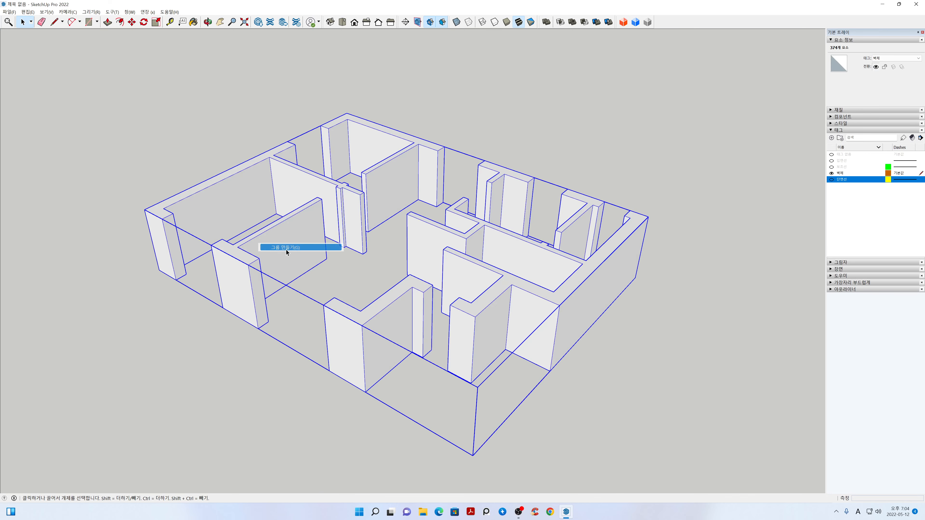
click(347, 275)
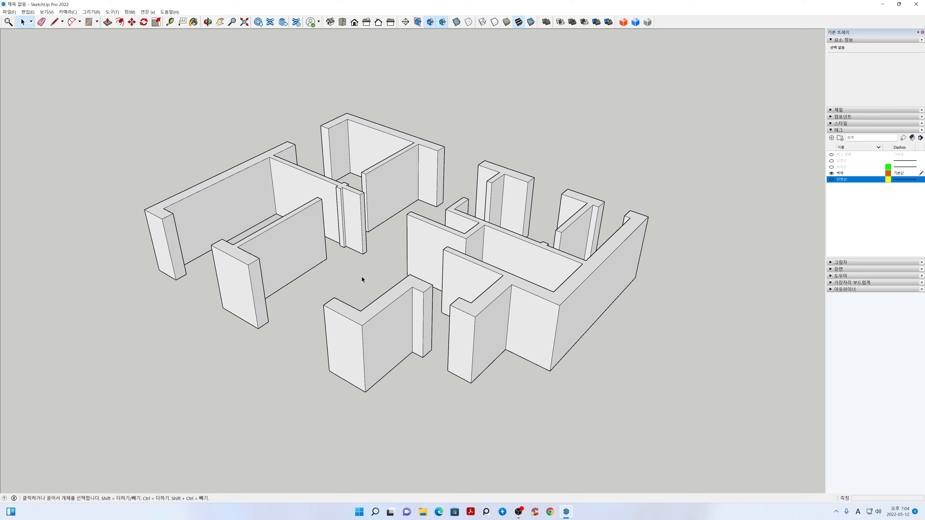
click(306, 241)
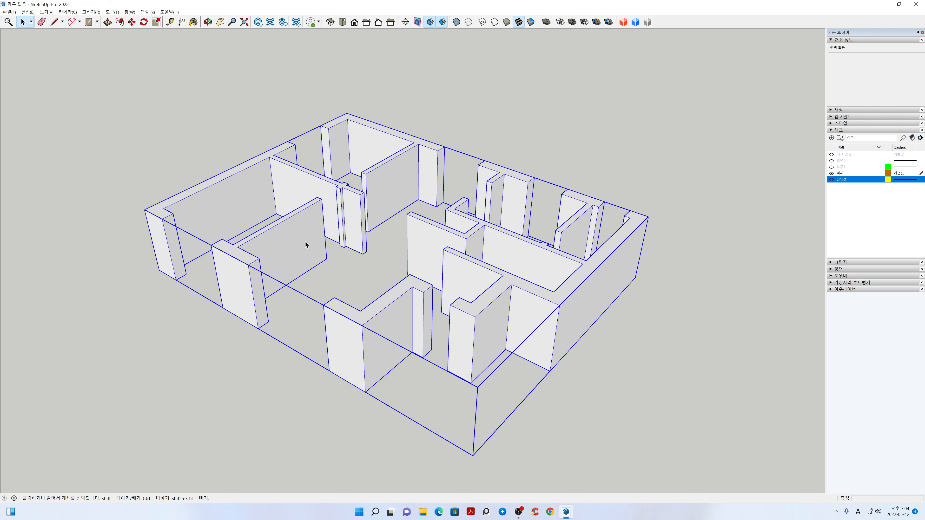
Lock the wall group so it cannot be edited, and clear the selection
right_click(305, 242)
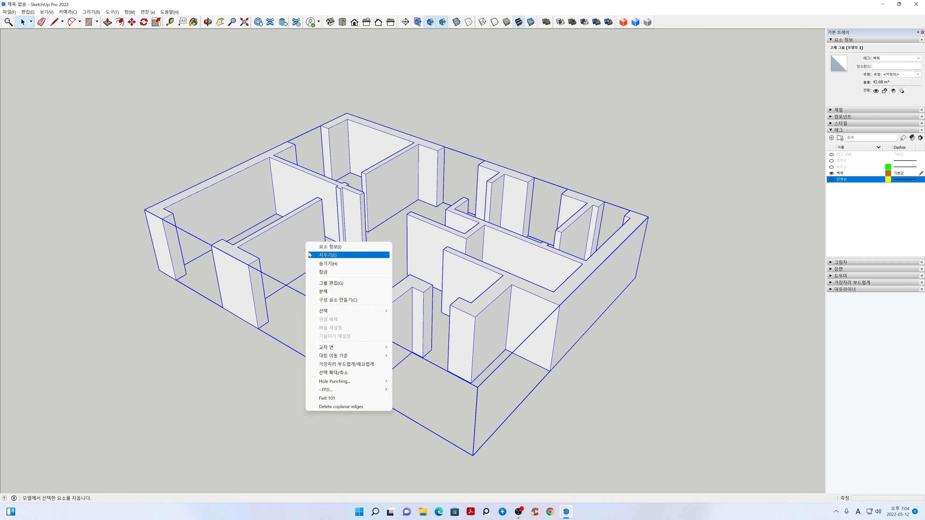
click(323, 272)
click(341, 273)
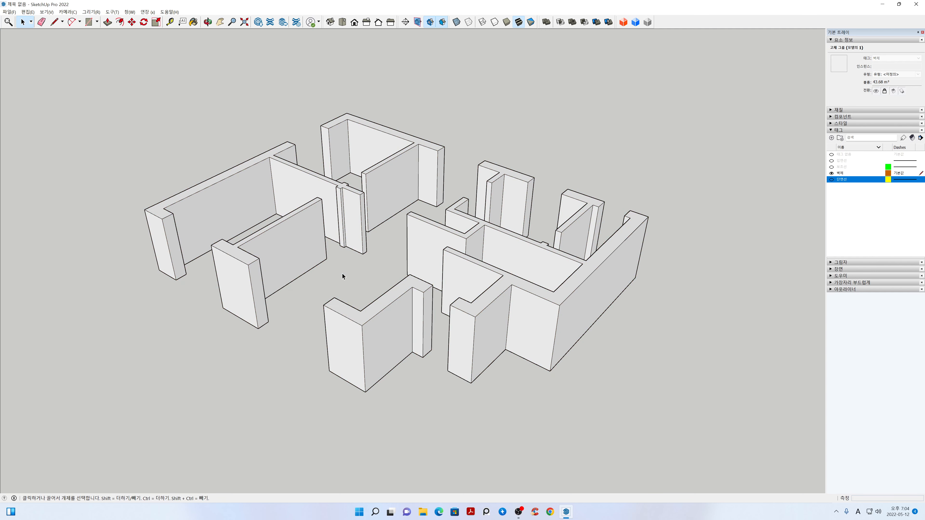
middle_drag(365, 276, 367, 313)
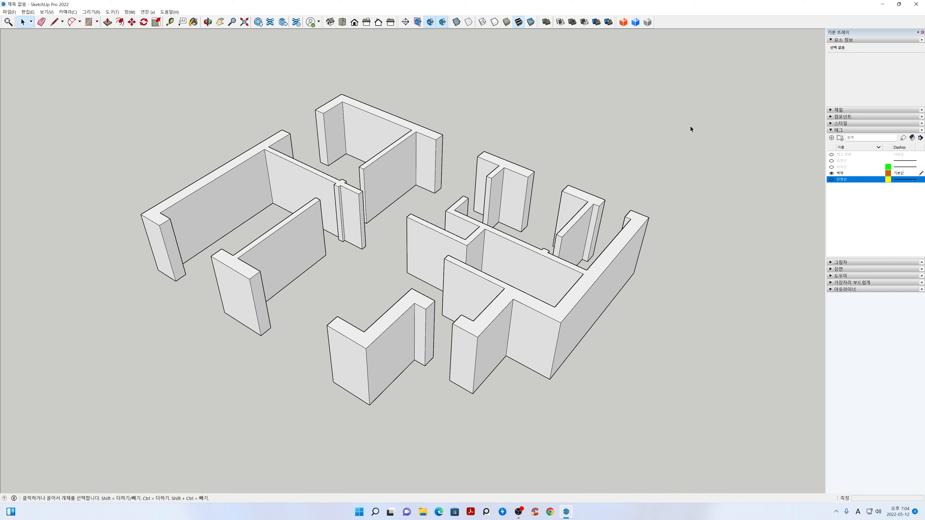
Create a new tag named 벽체2 and make it the current drawing tag
click(831, 138)
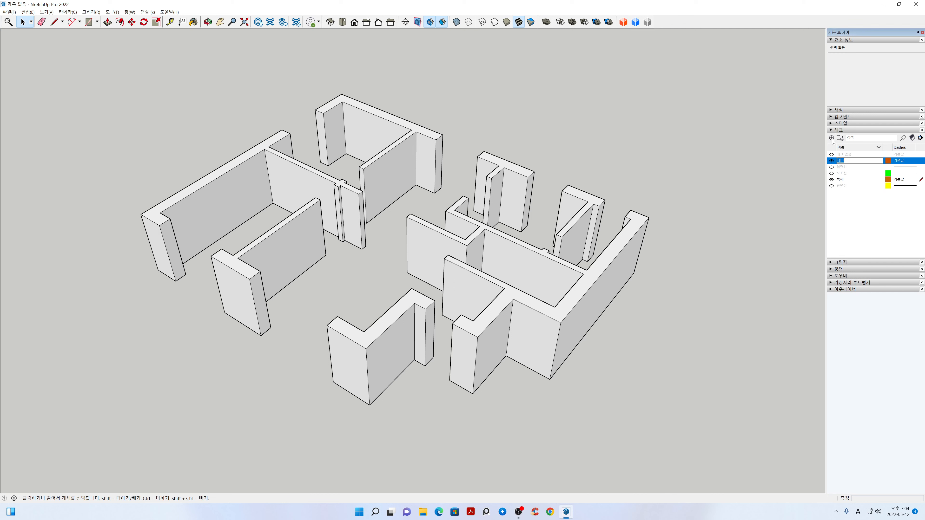
text(벽체2)
key(Return)
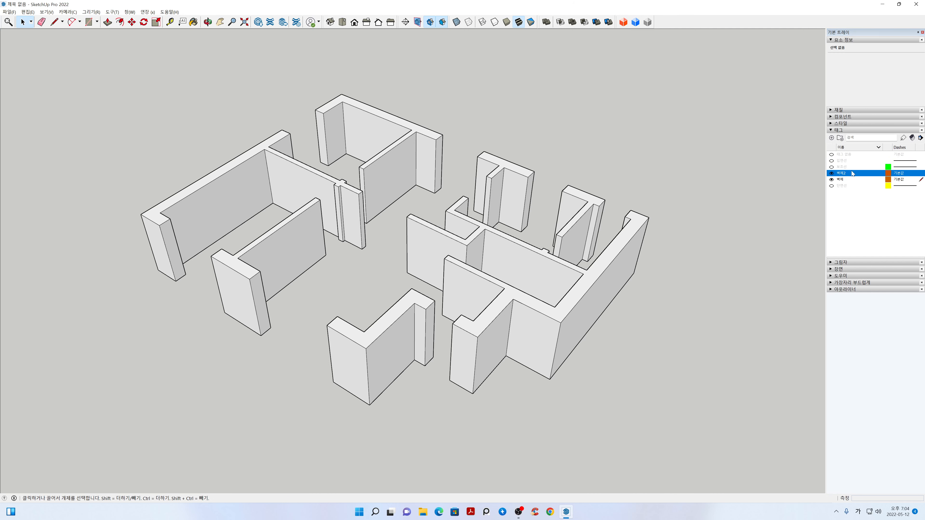
click(921, 174)
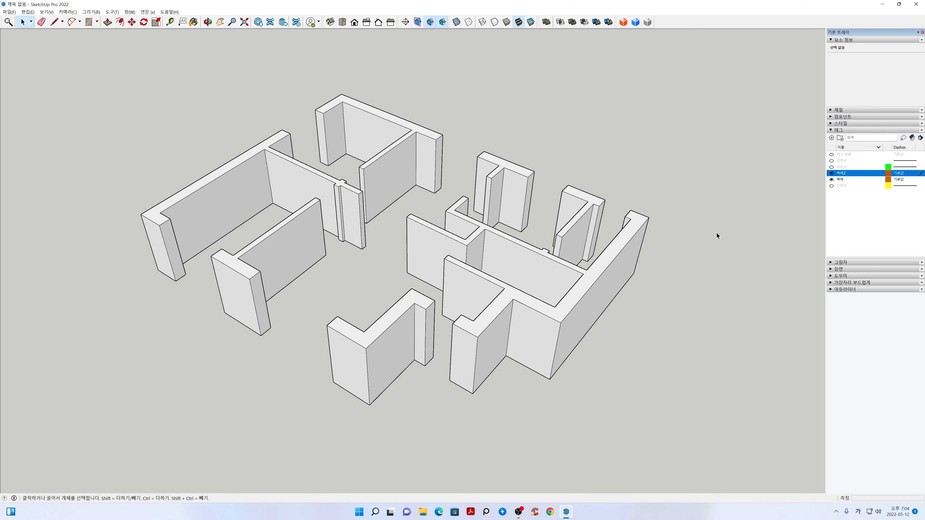
Draw rectangles across the wall tops over the 2400 mm front-left opening and the 1800 mm rear-left opening, both 420 mm wide
middle_drag(607, 273, 517, 285)
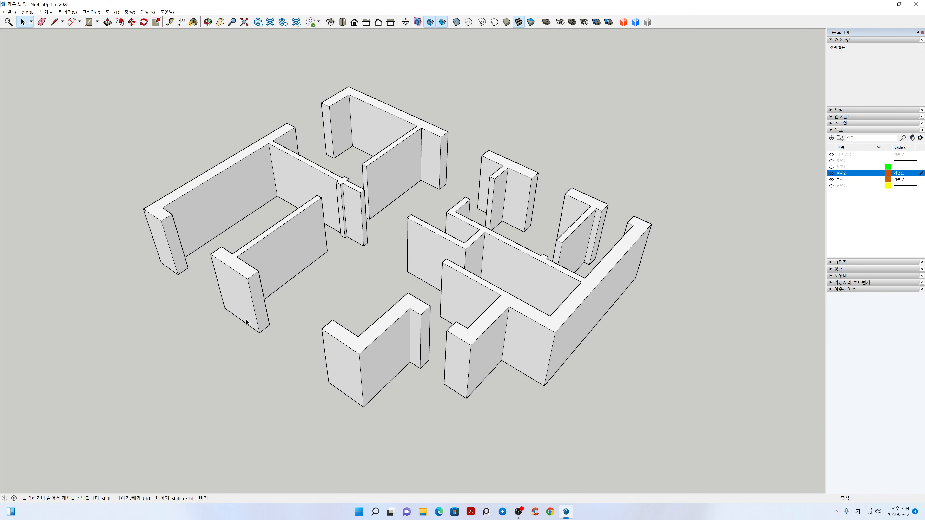
scroll(246, 322, up, 2)
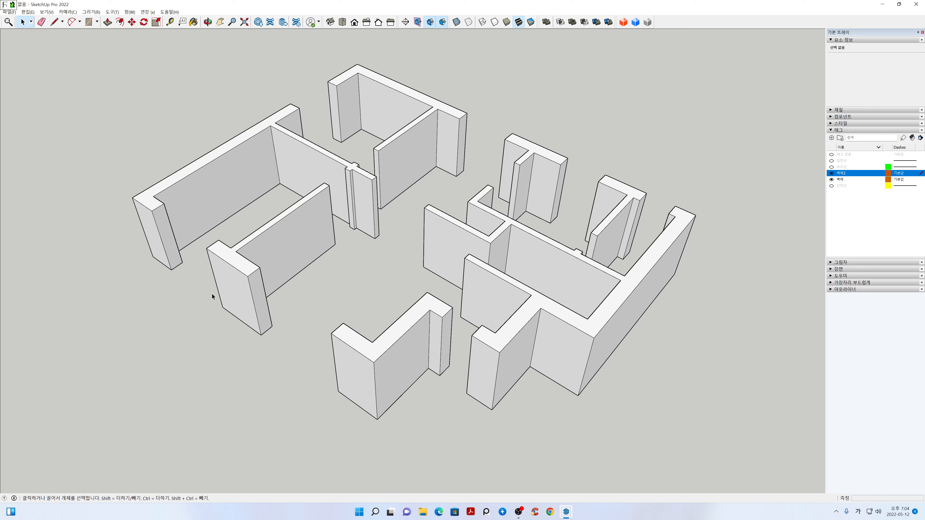
key(r)
click(164, 203)
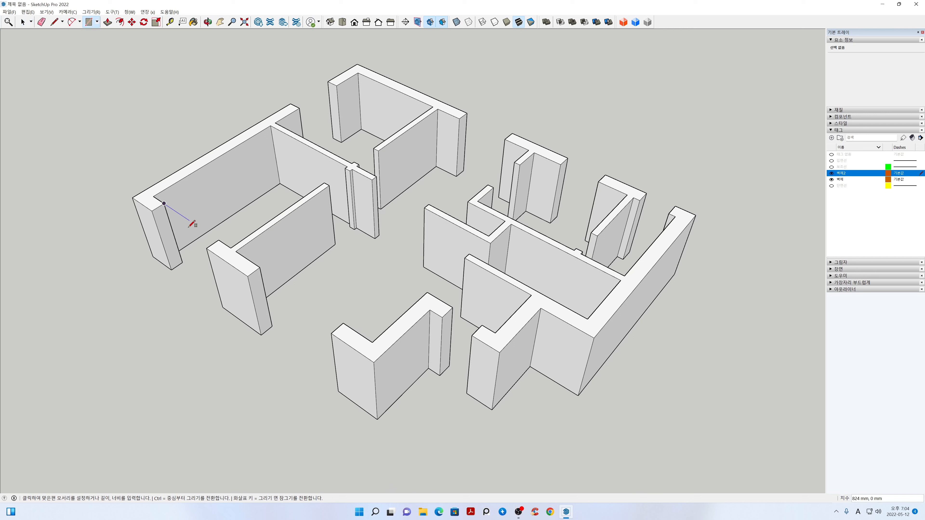
click(214, 244)
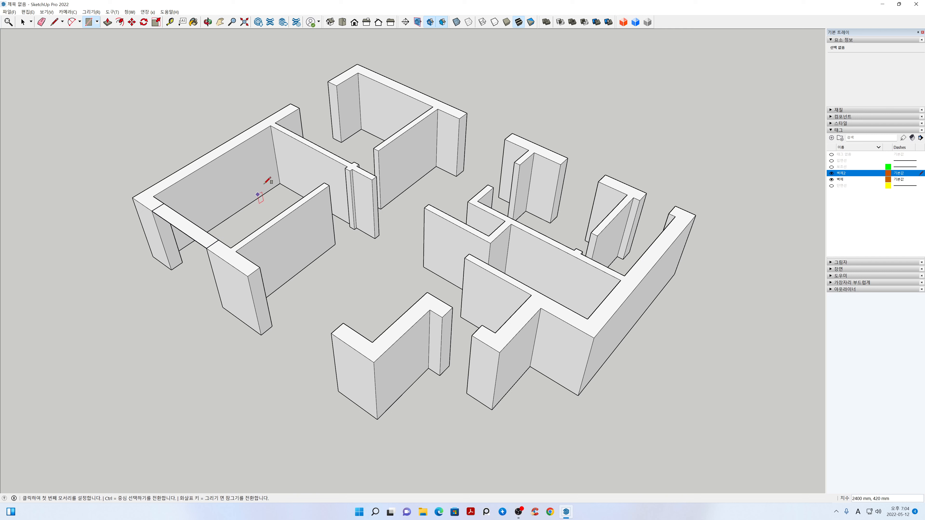
click(290, 105)
click(335, 85)
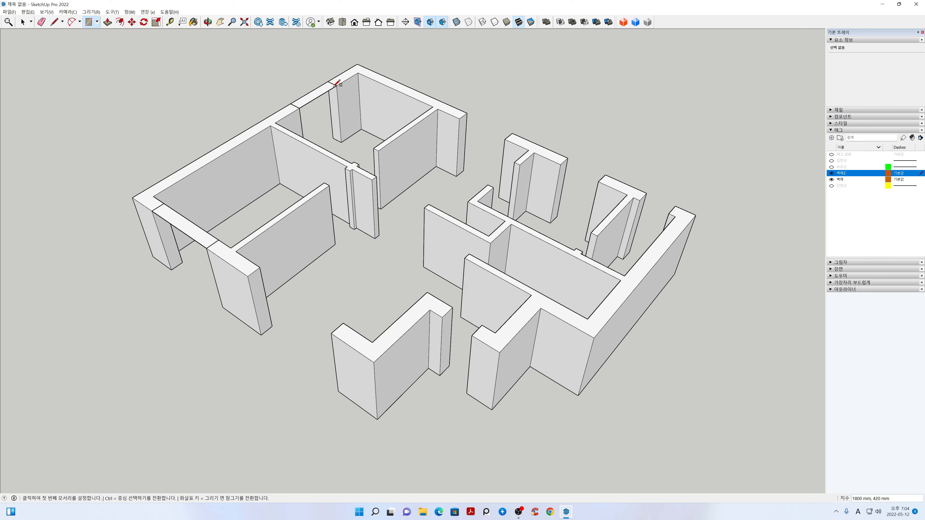
Bridge the three openings along the back wall with rectangles between the wall tops, redrawing the last one at 900 x 420 mm
click(466, 113)
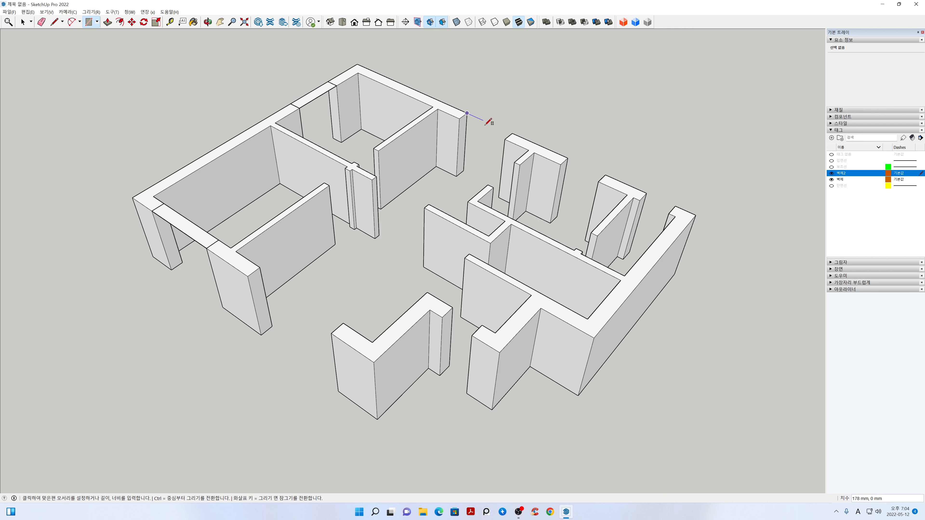
click(505, 139)
click(567, 158)
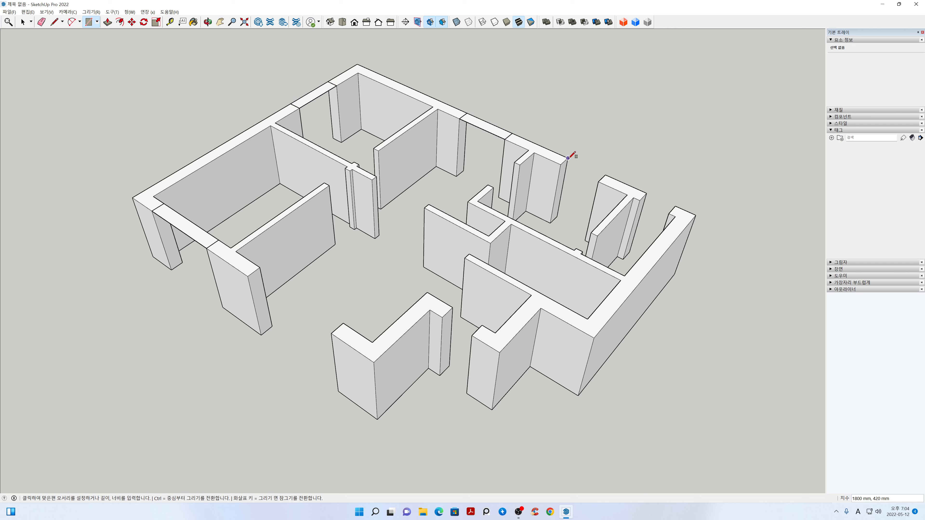
click(603, 176)
click(646, 193)
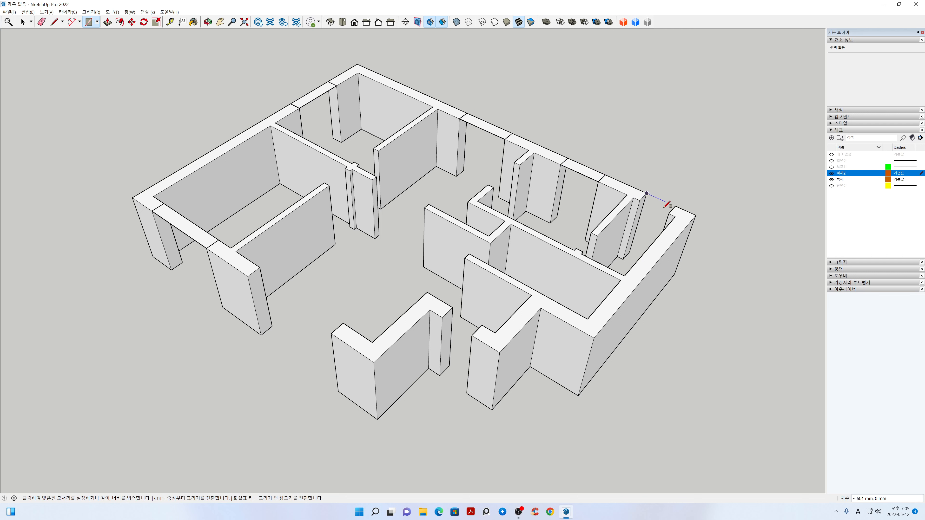
click(675, 216)
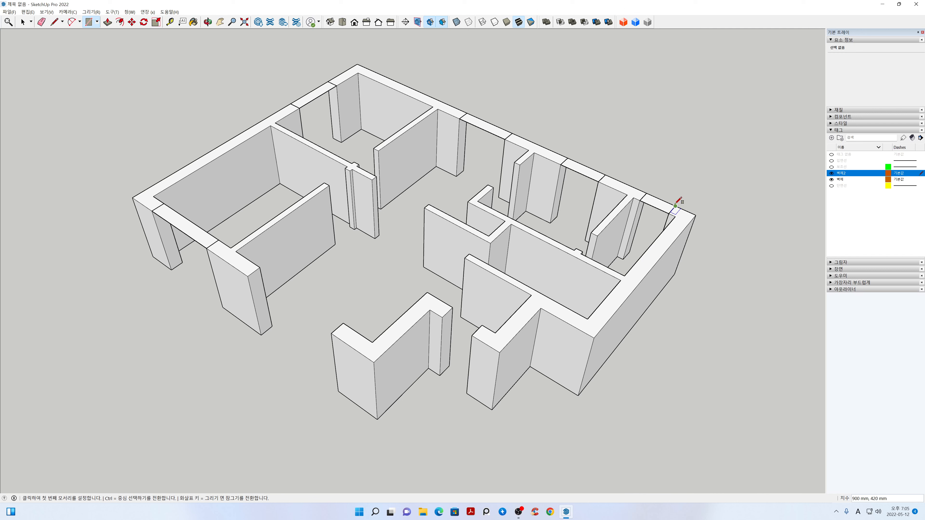
key(ctrl+z)
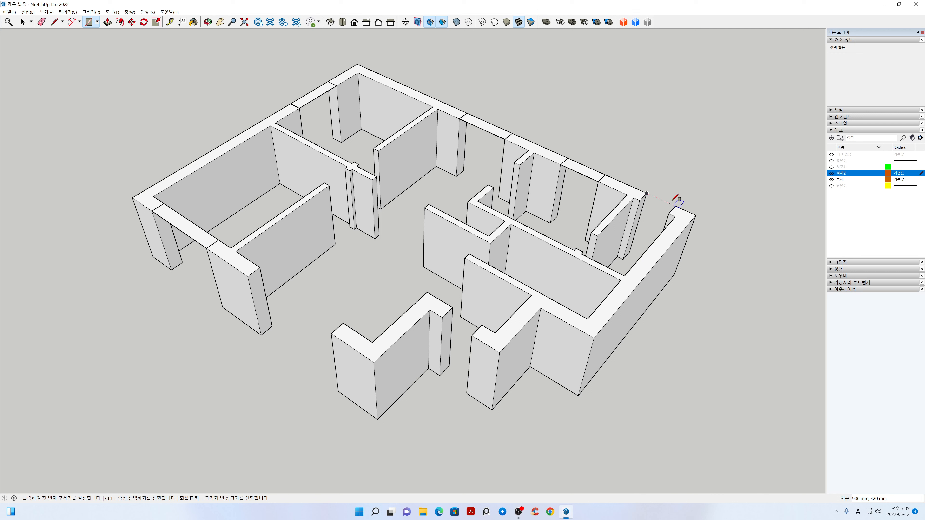
click(646, 193)
click(675, 206)
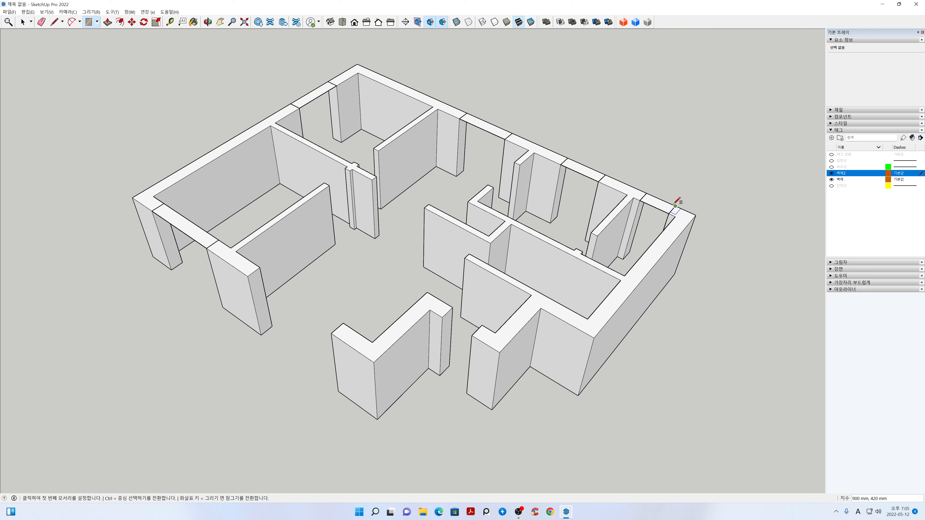
key(space)
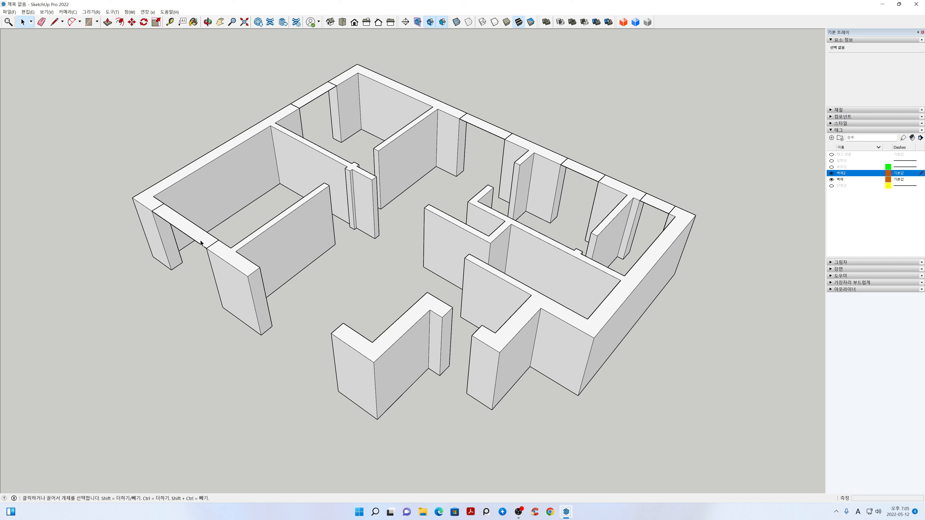
Push/Pull the rectangle over the front-left opening upward by 1100 mm
key(p)
click(190, 230)
text(1100)
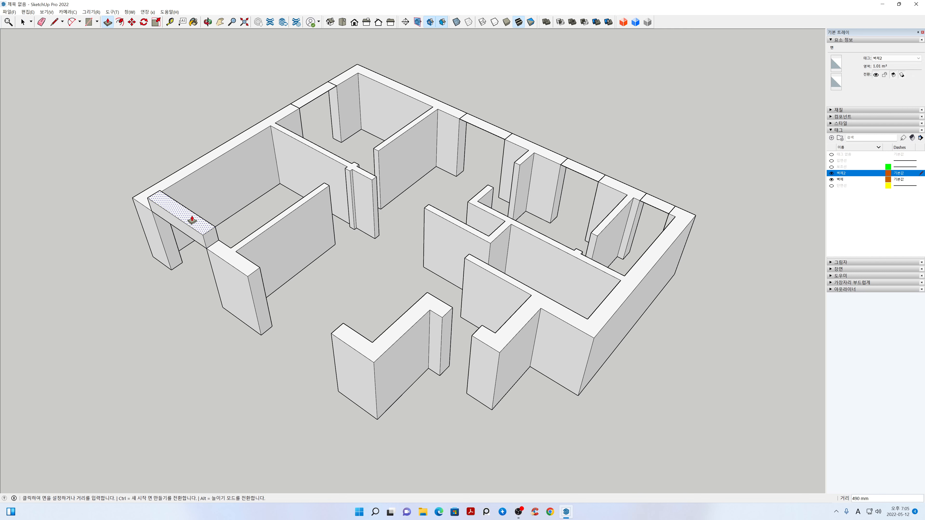
key(Return)
double_click(189, 216)
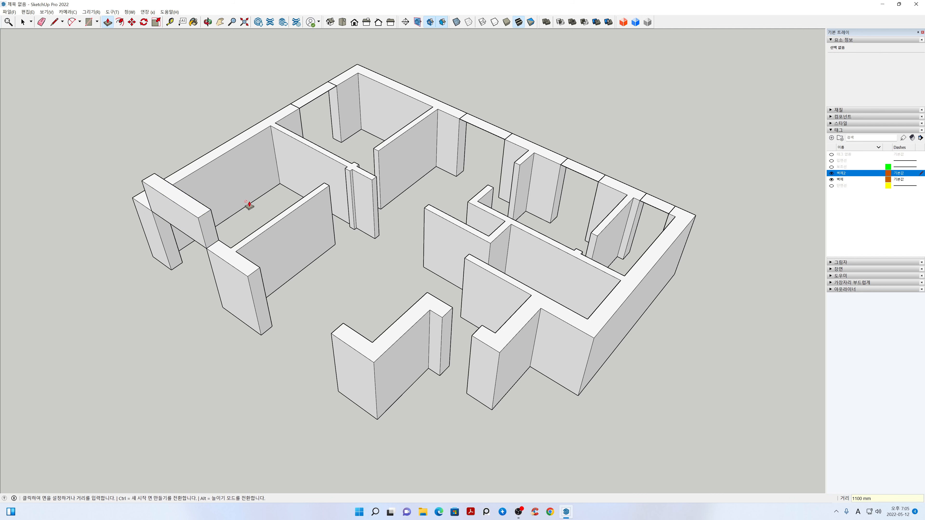
Extrude the other four opening rectangles upward by the same 1100 mm with Push/Pull
click(319, 92)
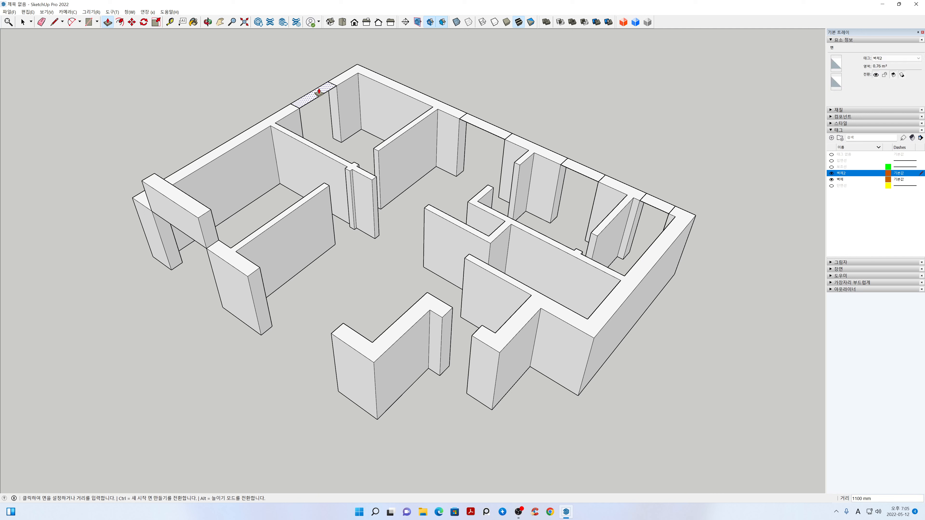
double_click(318, 91)
double_click(485, 126)
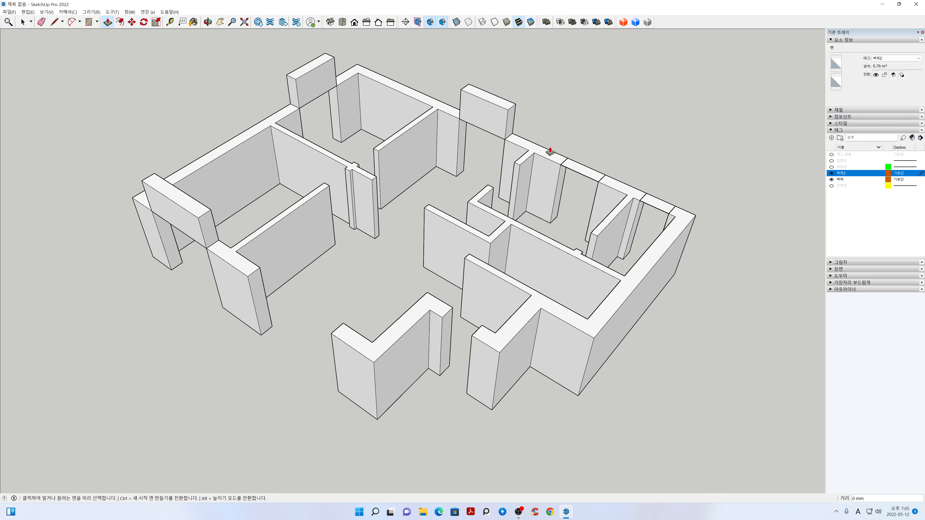
double_click(583, 169)
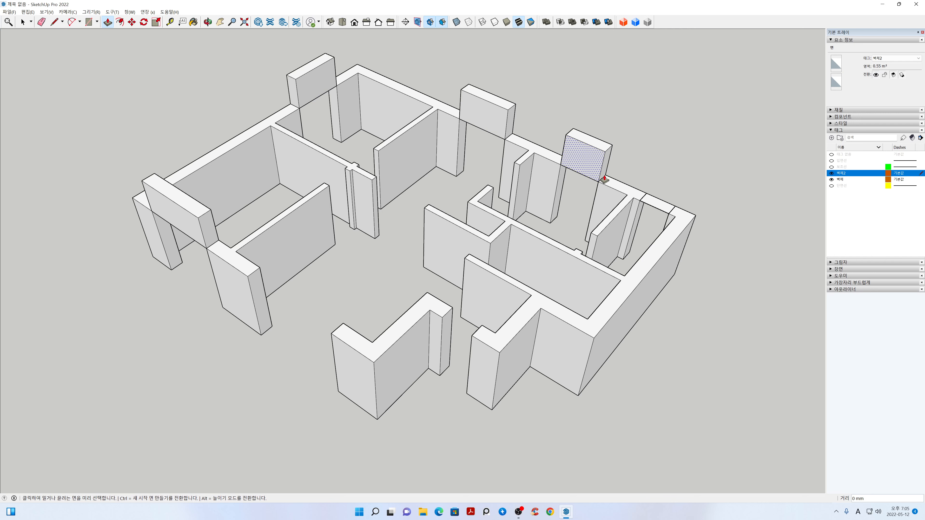
double_click(659, 204)
key(space)
Select all five extruded opening blocks and make them one group
scroll(726, 220, down, 1)
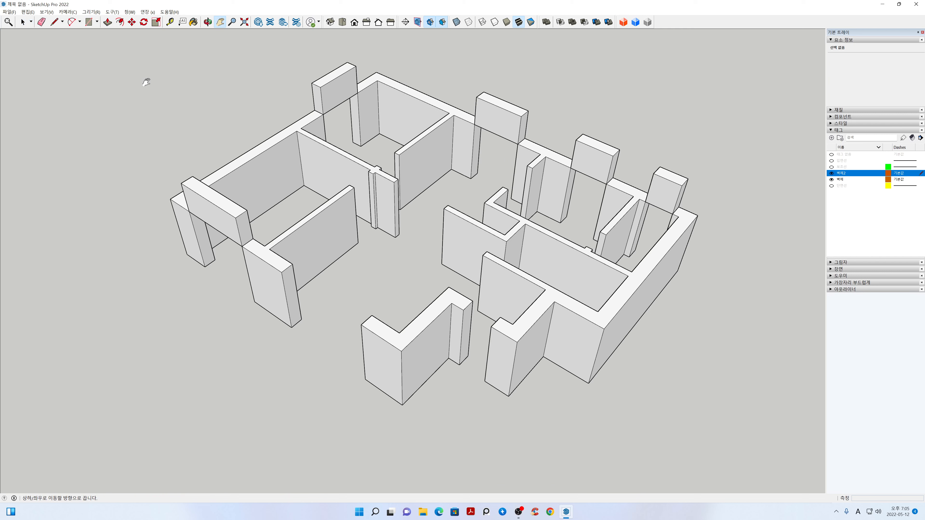
drag(128, 49, 731, 278)
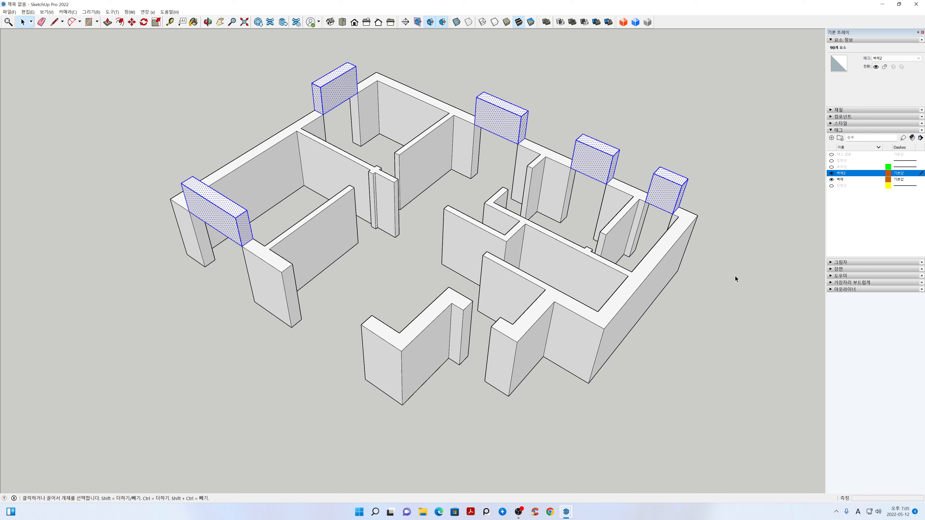
right_click(500, 127)
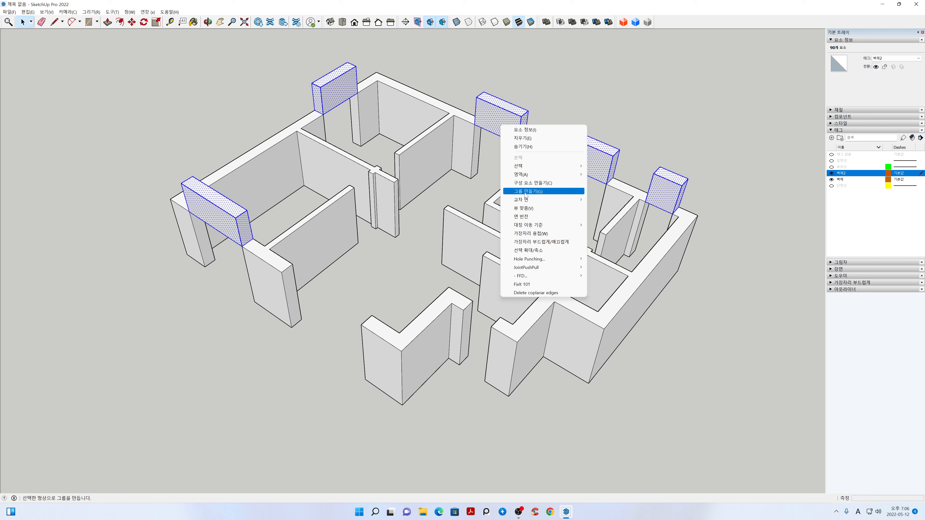
click(528, 191)
click(320, 334)
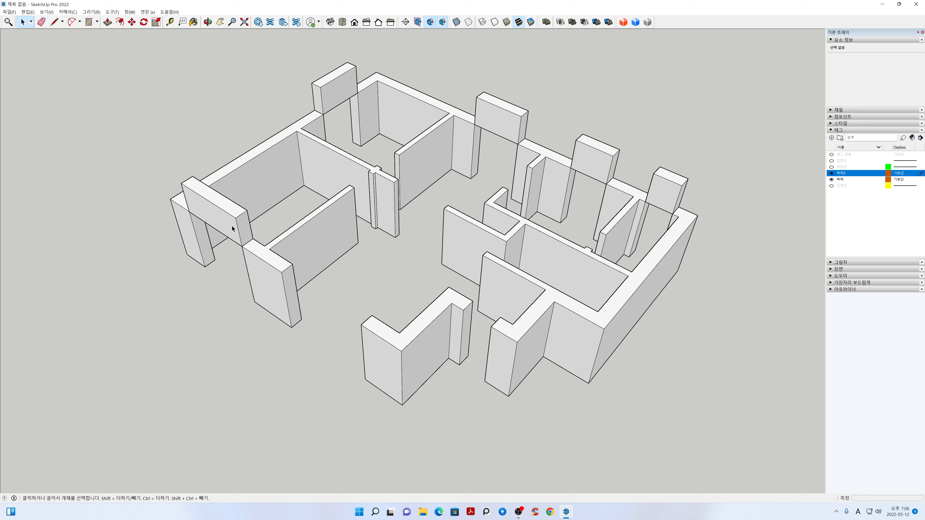
Move the group of opening blocks straight down 2400 mm to the base of the walls
click(231, 250)
key(m)
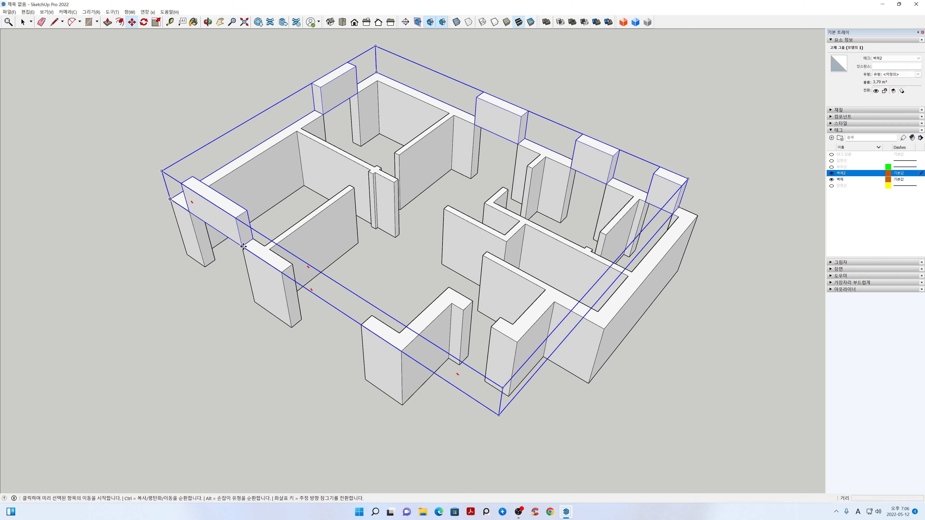
click(238, 249)
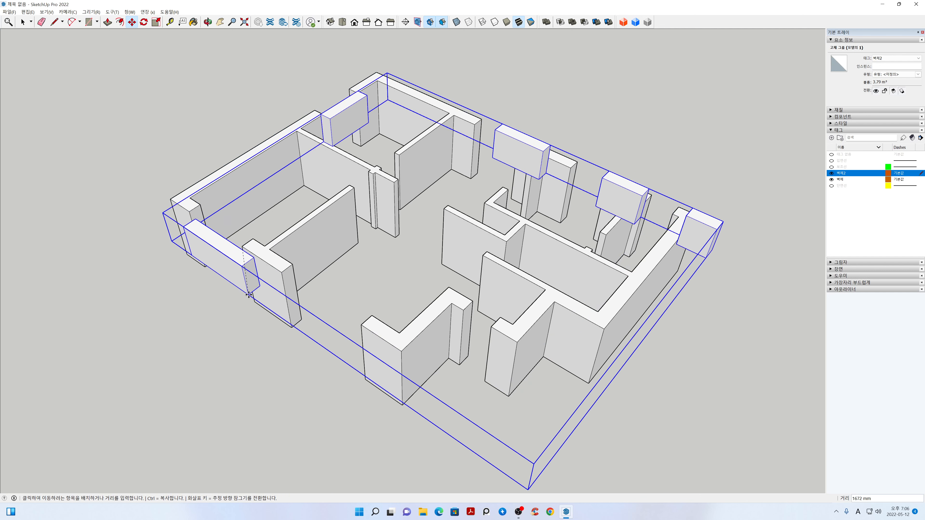
click(247, 308)
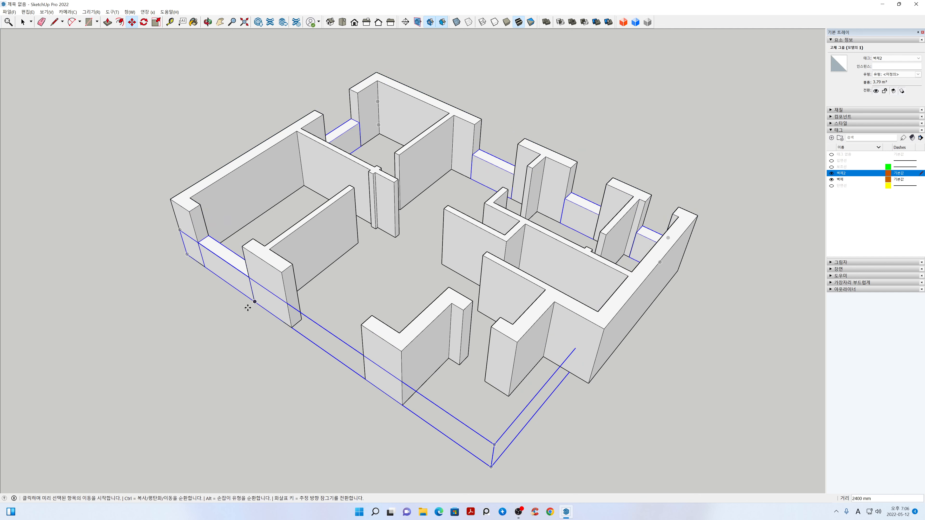
key(space)
click(231, 327)
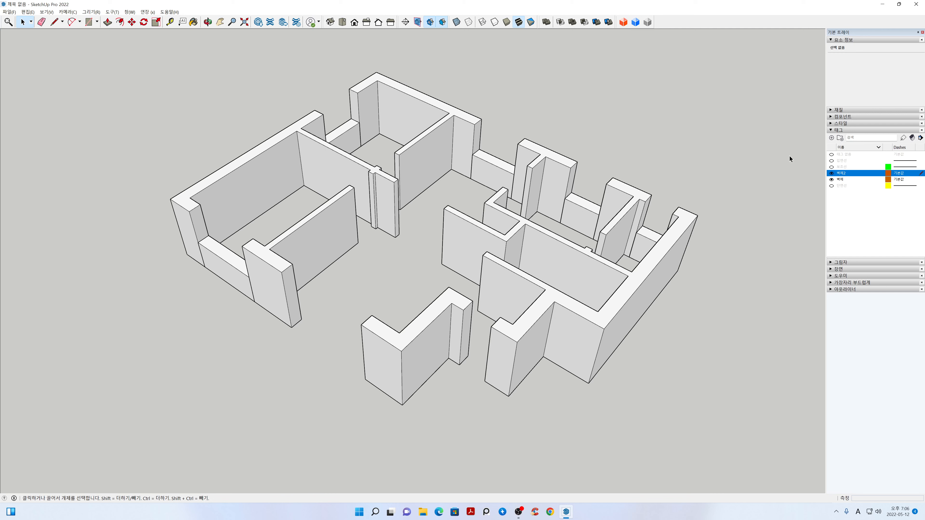
Create a tag named 벽체3 as the current drawing tag and hide the 벽체2 tag
click(832, 138)
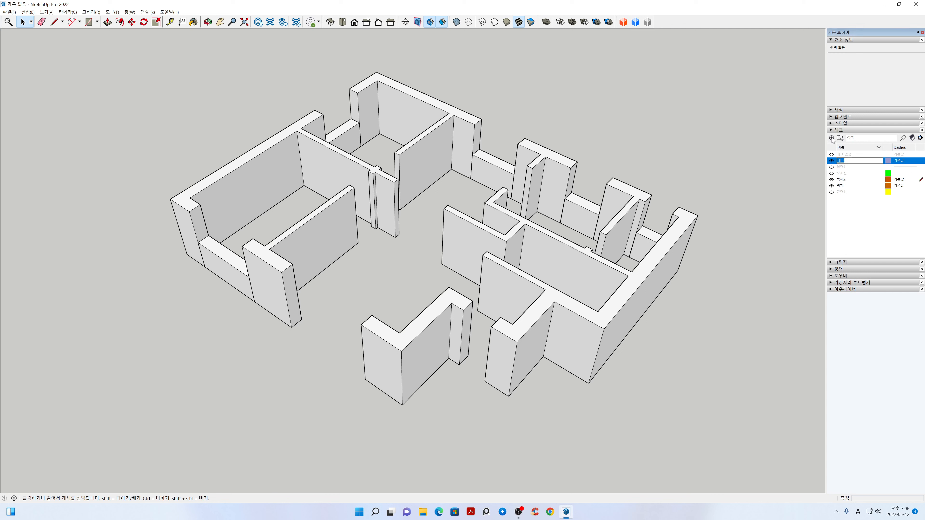
text(벽체3)
key(Return)
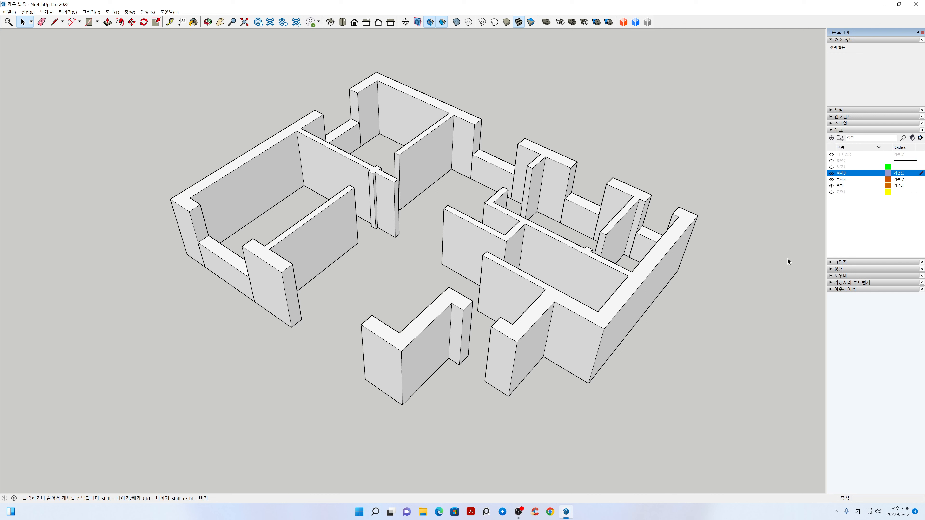
click(832, 180)
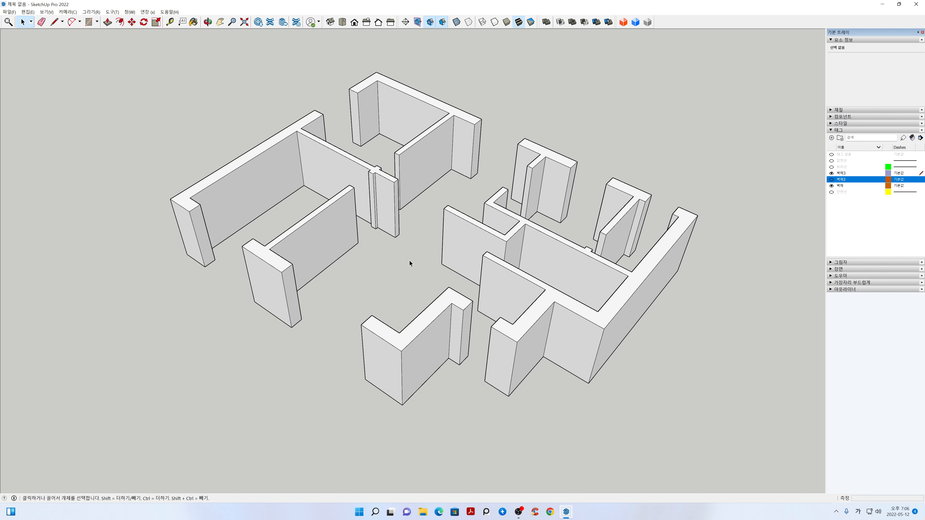
middle_drag(408, 261, 404, 297)
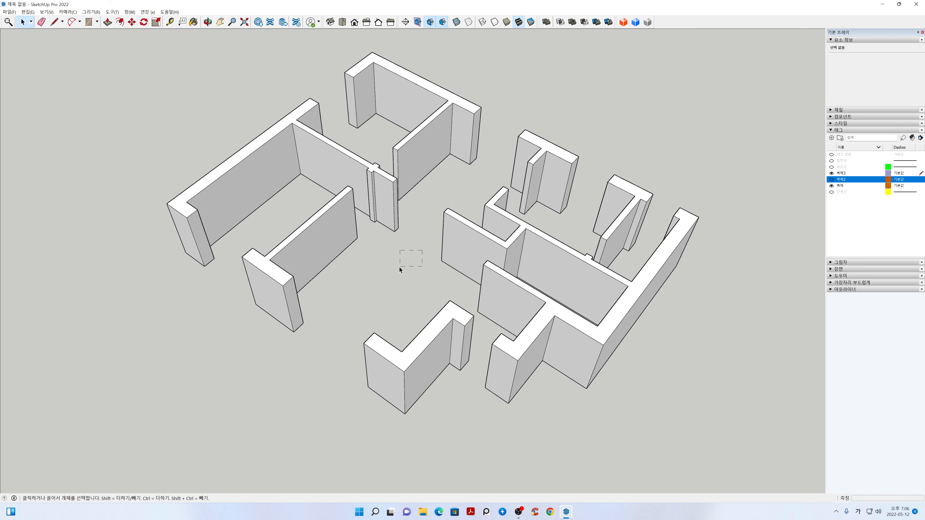
Draw a 900 × 200 mm rectangle across each of the two door gaps beside the cross-shaped wall junction, level with the wall tops
middle_drag(399, 263, 356, 292)
scroll(355, 280, up, 1)
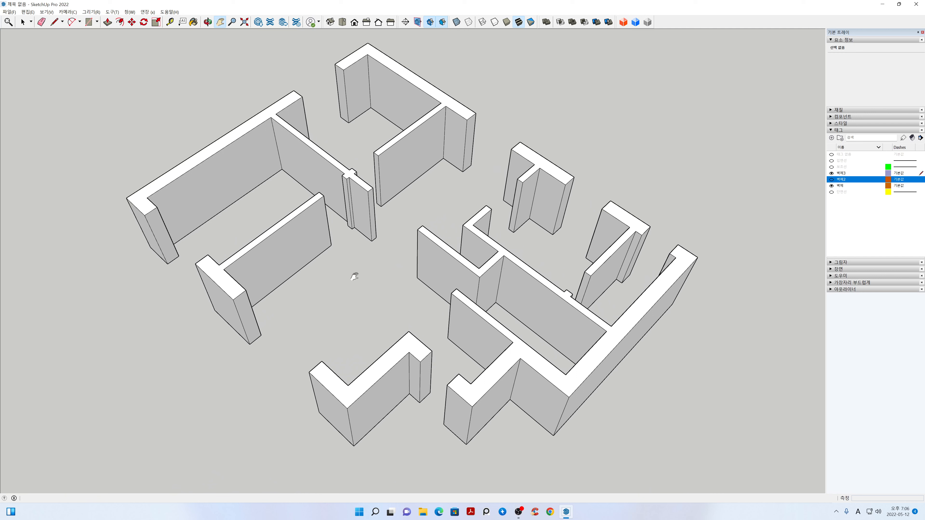
key(r)
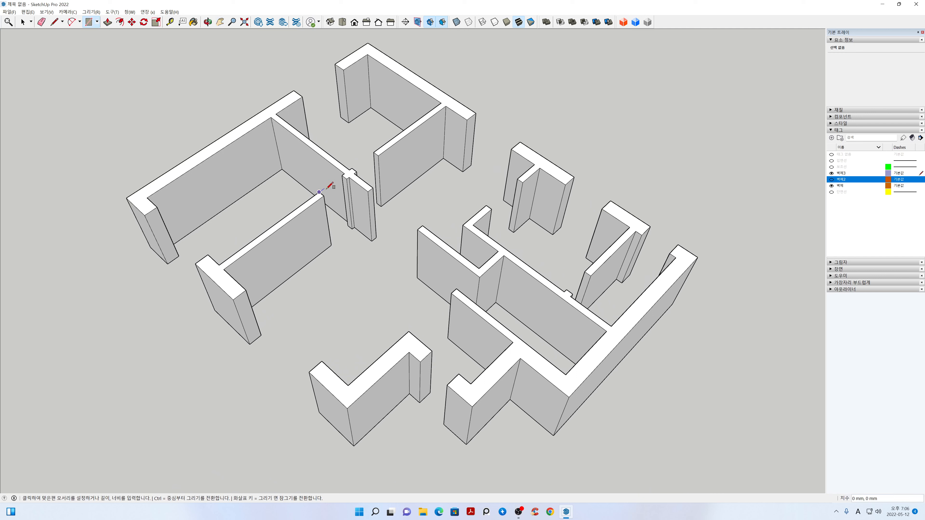
key(Escape)
scroll(356, 156, up, 2)
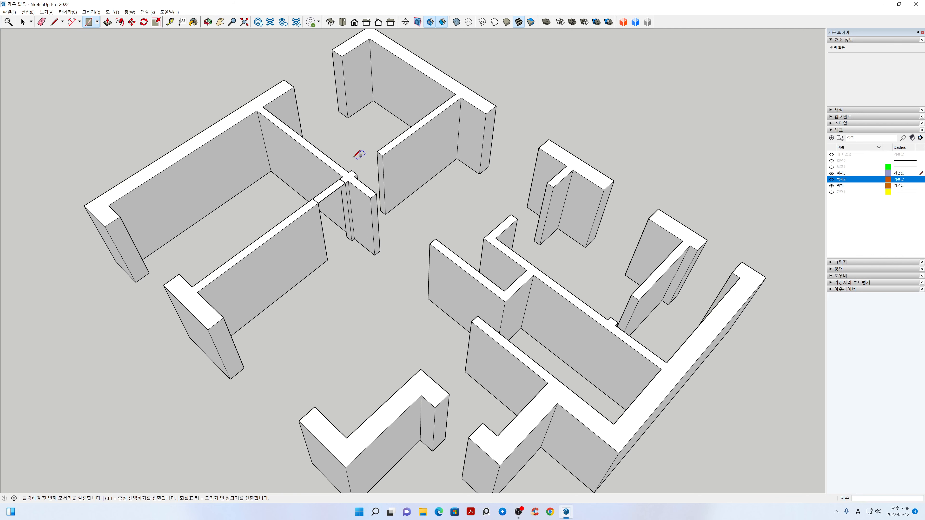
scroll(355, 156, up, 1)
text(900,200)
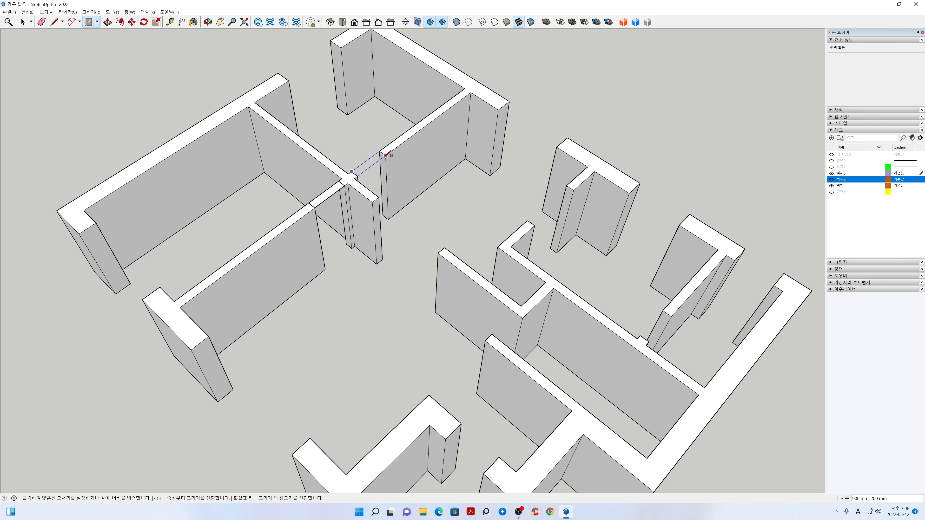
key(Return)
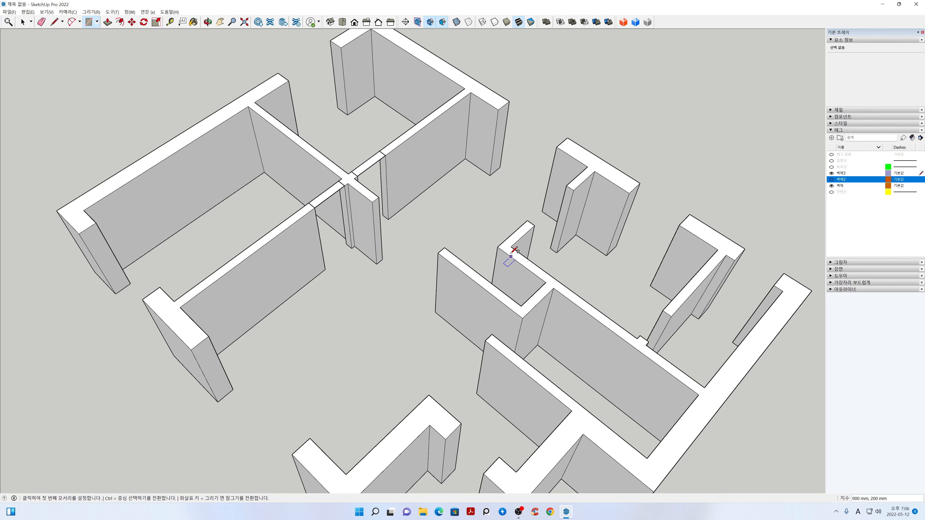
Draw 800 × 200 mm rectangles across the three remaining interior door gaps, from wall corner to wall corner at the wall tops
click(498, 247)
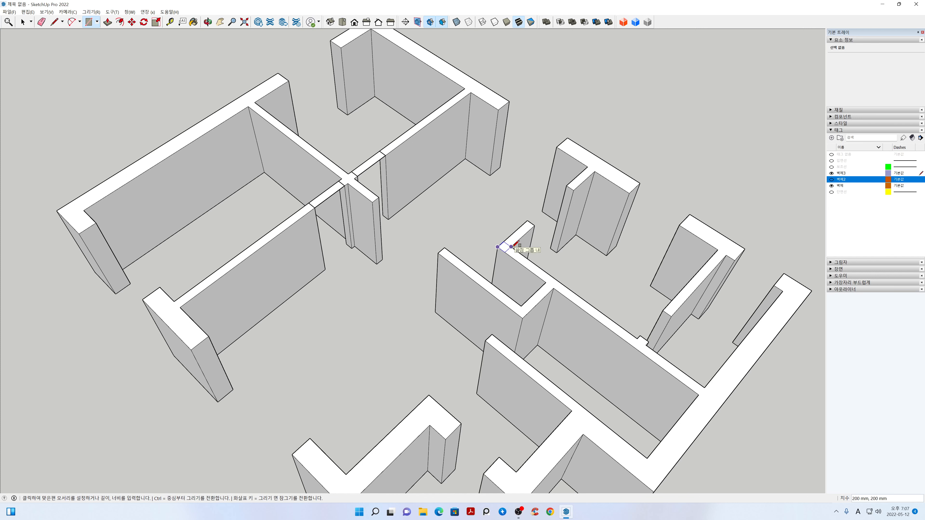
click(480, 274)
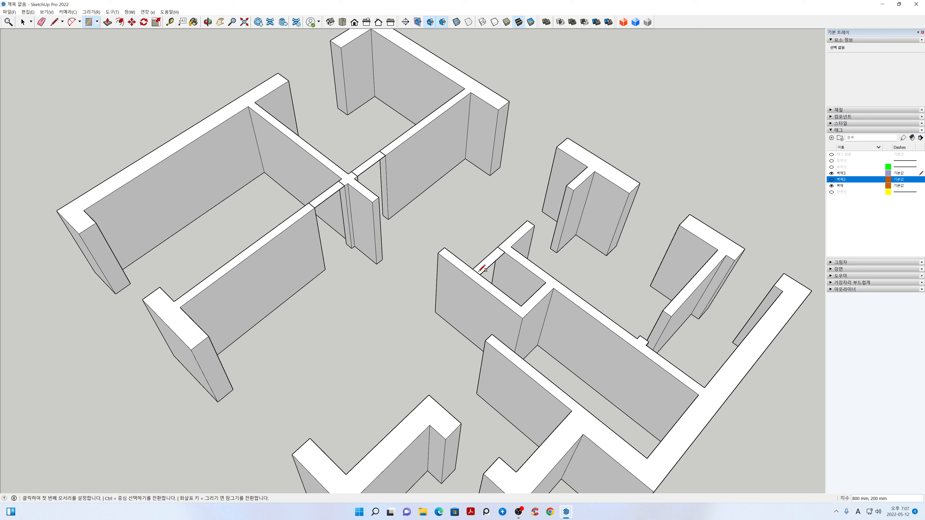
click(663, 310)
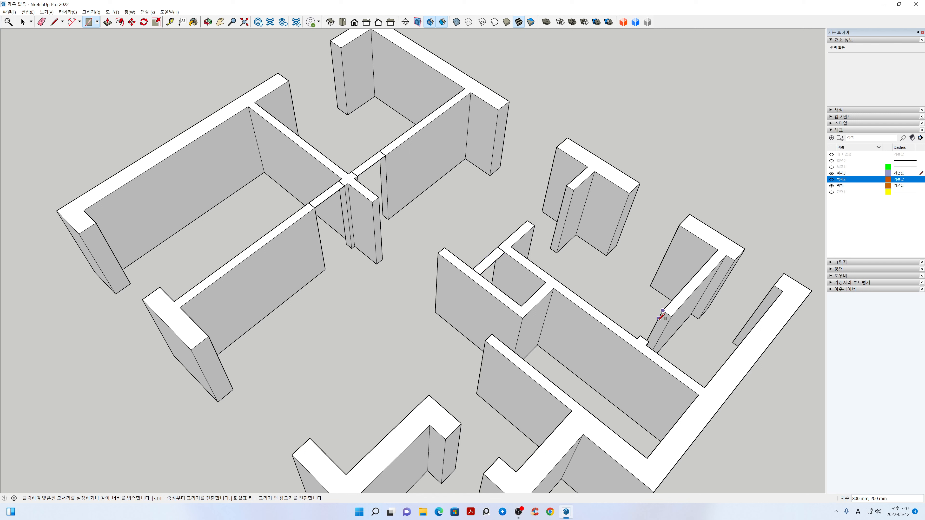
click(647, 341)
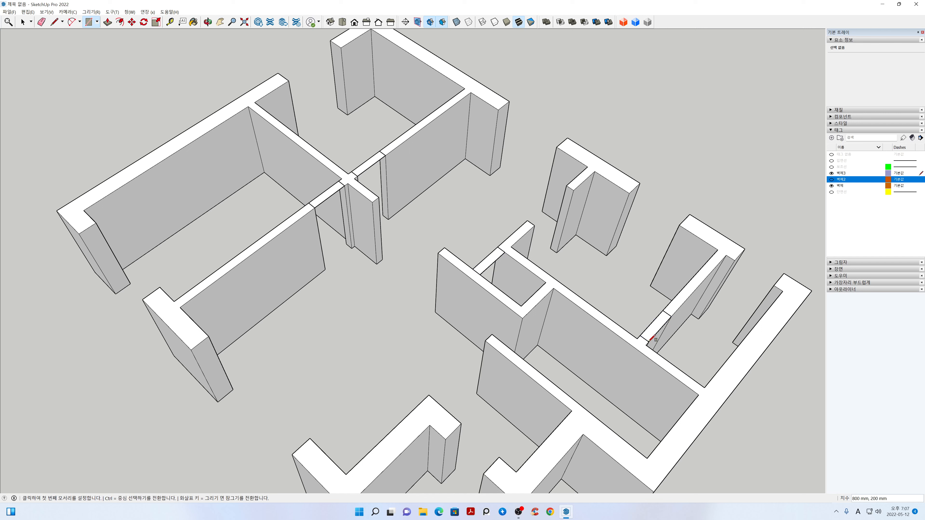
click(522, 318)
click(492, 334)
key(space)
scroll(391, 316, down, 3)
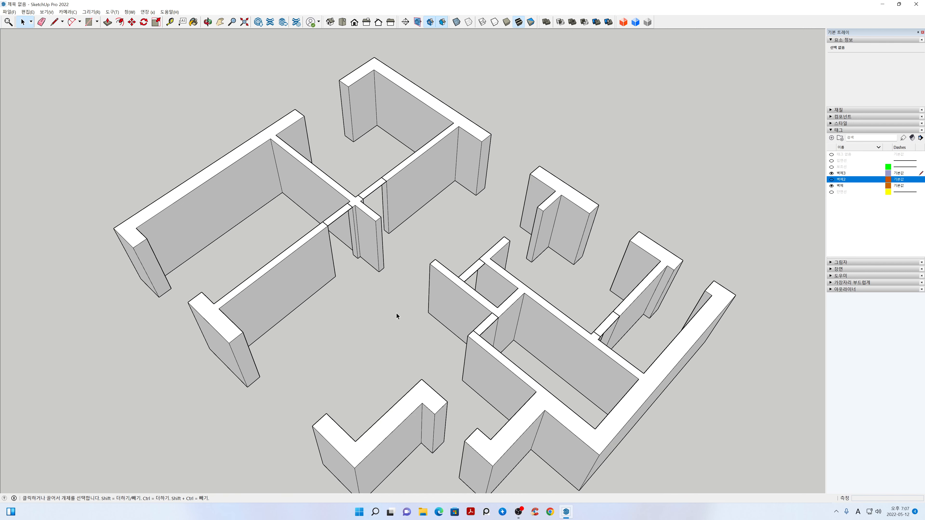
Extrude the door-gap rectangle next to the long bedroom wall upward by 300 mm with Push/Pull
key(h)
drag(388, 318, 377, 291)
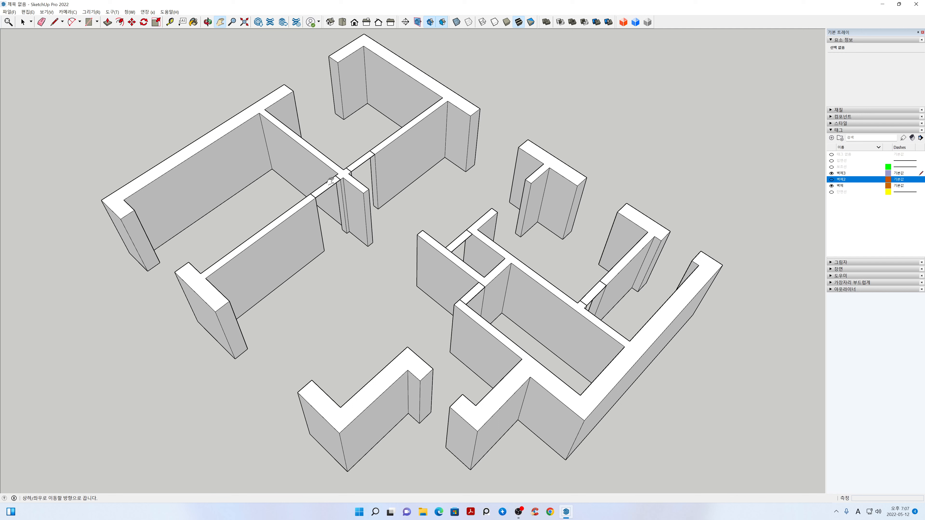
key(space)
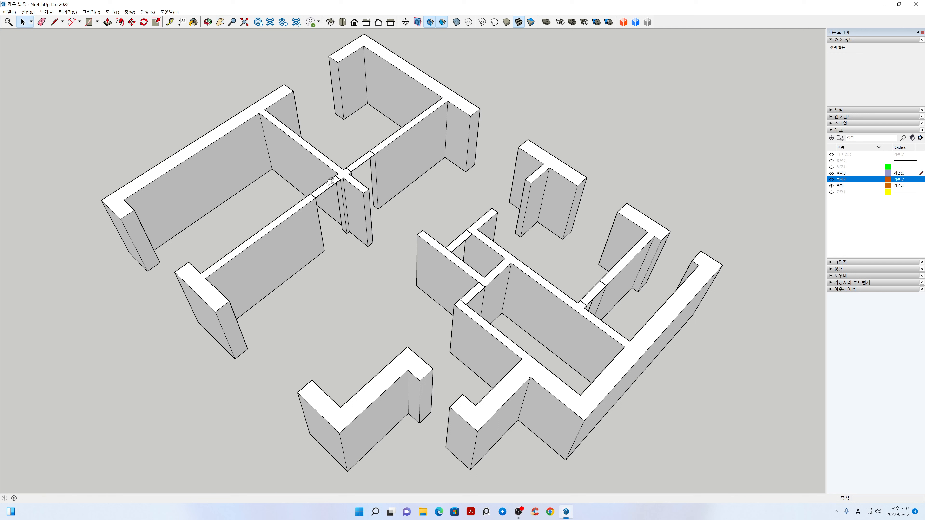
key(p)
click(328, 182)
click(328, 181)
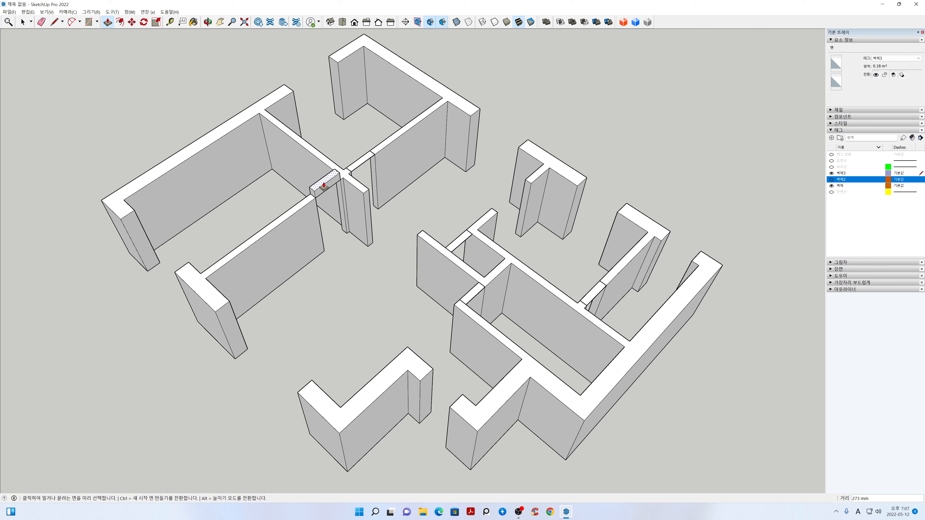
text(2)
click(323, 184)
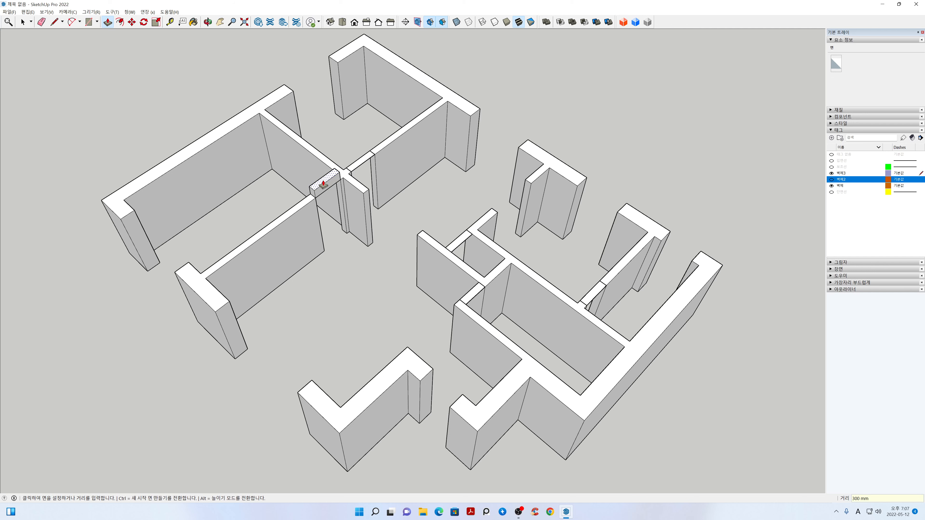
Extrude the other four door-gap rectangles upward by the same 300 mm with Push/Pull
double_click(367, 157)
double_click(473, 229)
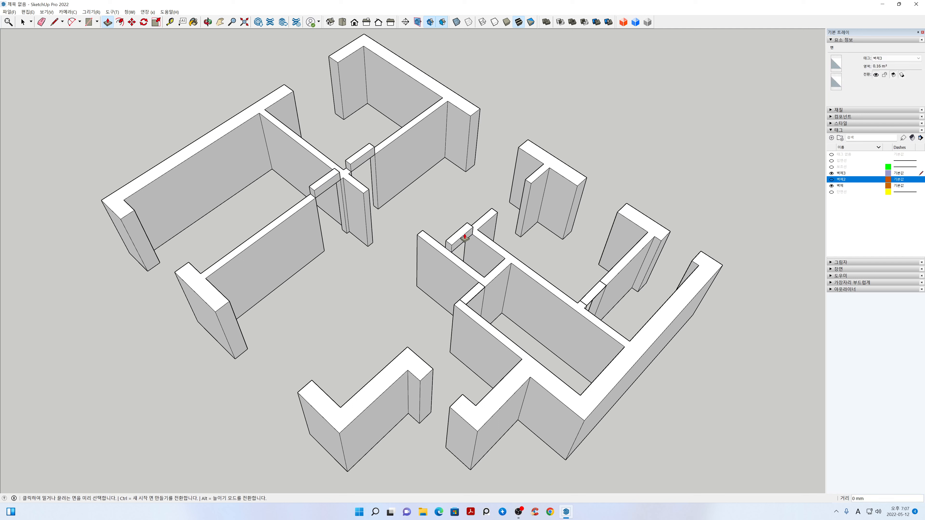
click(599, 290)
click(599, 291)
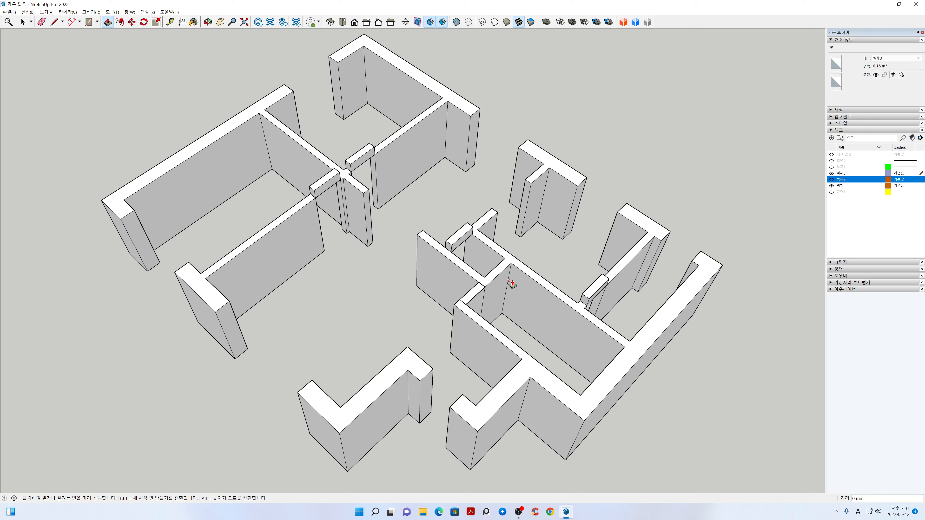
double_click(472, 292)
key(space)
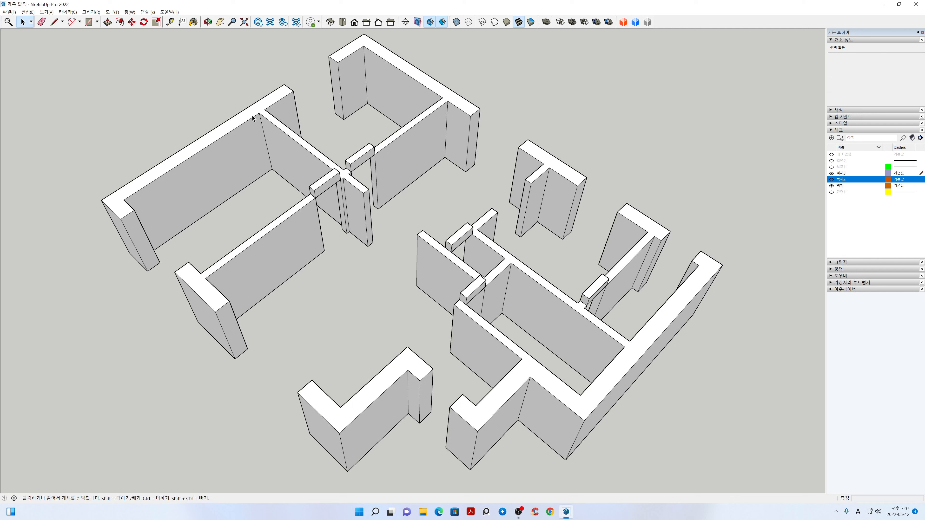
Select all five door lintel blocks and make them one group
drag(237, 99, 669, 360)
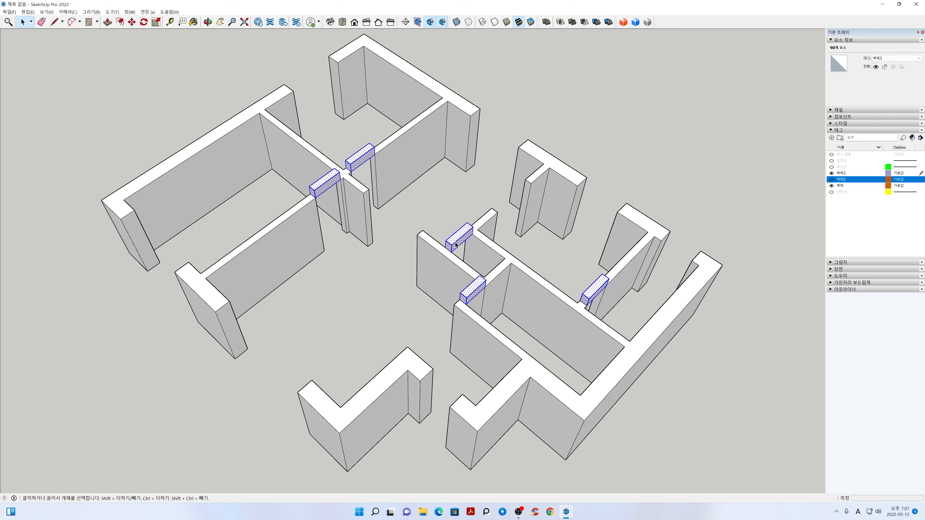
right_click(459, 240)
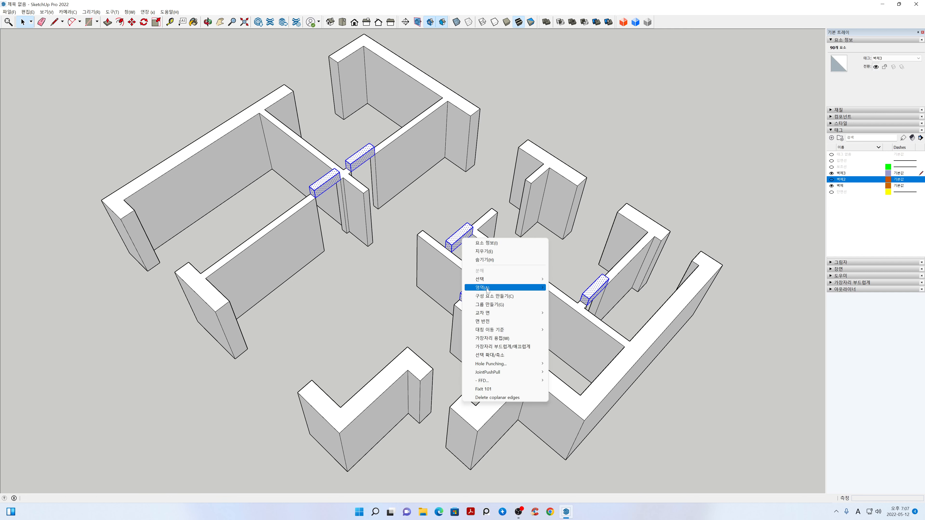
click(489, 304)
click(340, 307)
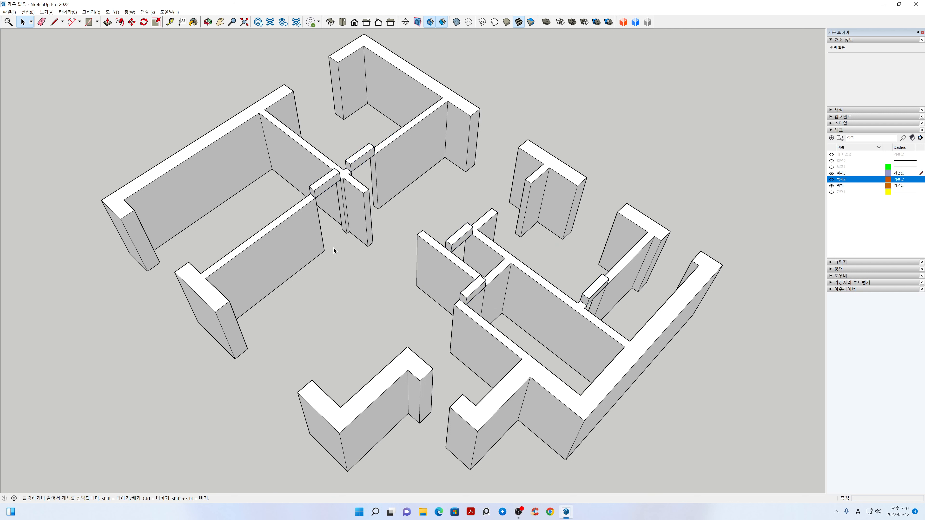
Move the lintel group straight down 300 mm so the tops of the blocks align with the wall tops
scroll(330, 243, up, 3)
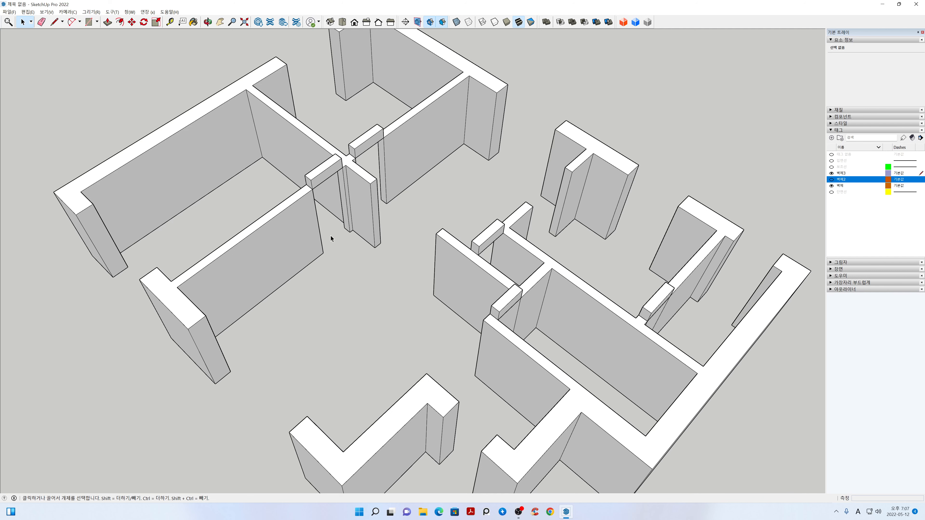
scroll(340, 224, up, 4)
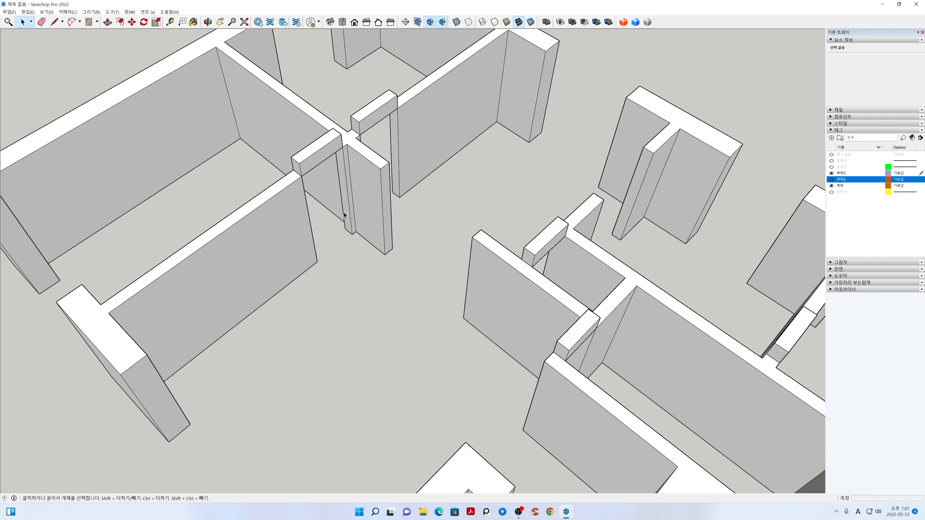
click(291, 155)
key(m)
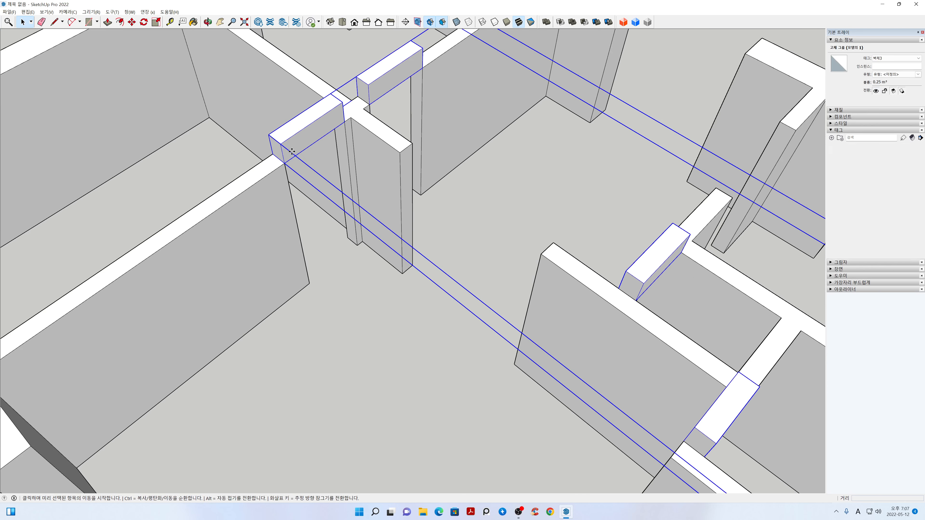
click(281, 142)
click(295, 166)
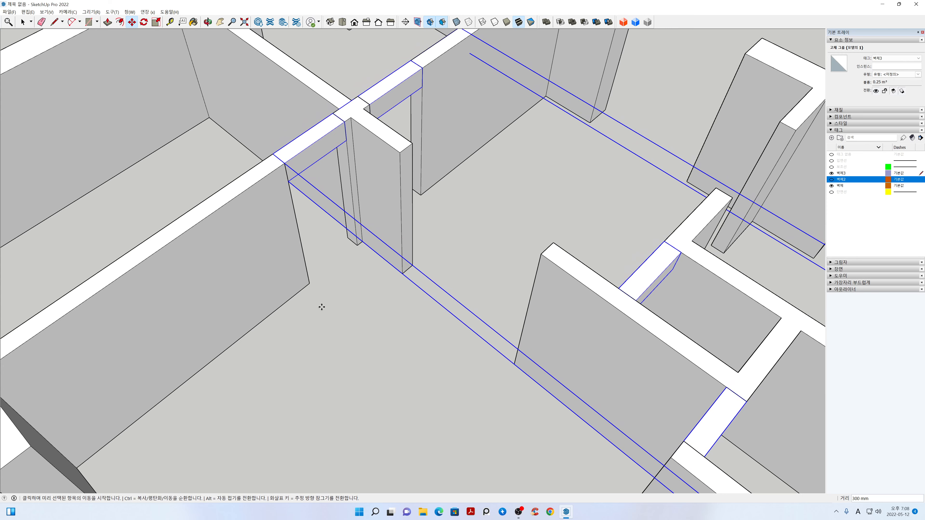
key(space)
click(333, 309)
scroll(342, 307, down, 10)
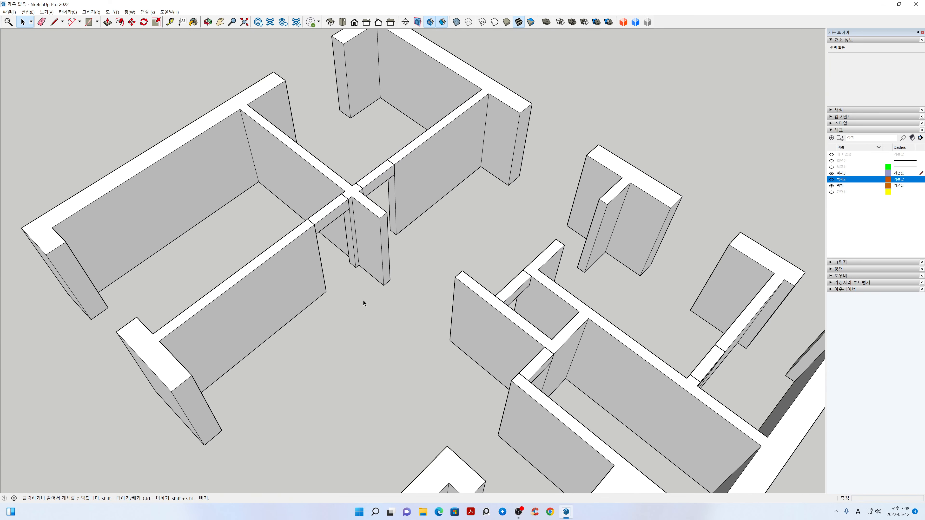
Show the 벽체2 tag again and make 벽체 the current drawing tag
shift+middle_drag(372, 315, 394, 281)
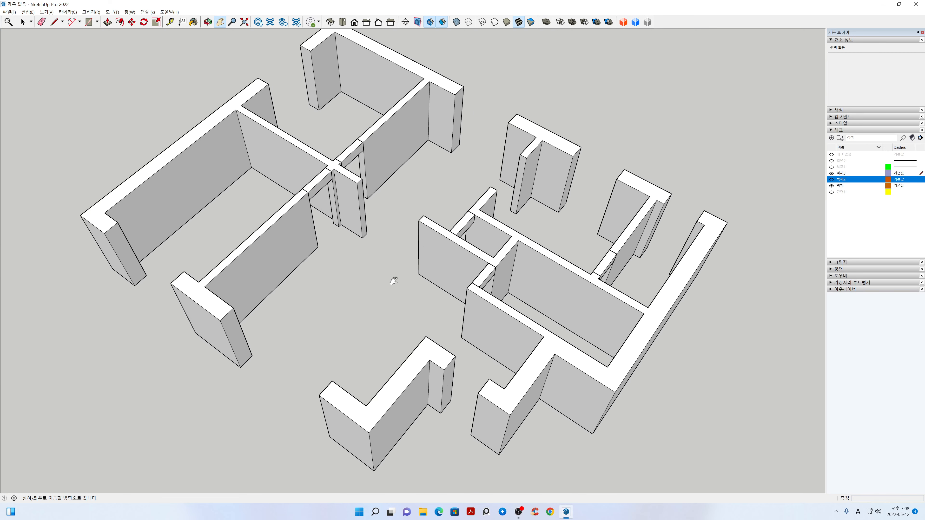
scroll(397, 284, down, 1)
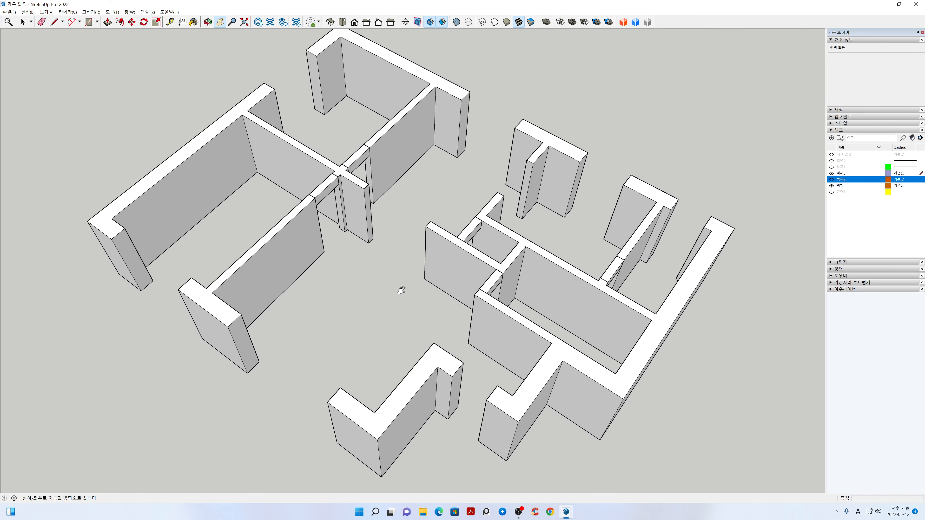
scroll(401, 289, down, 1)
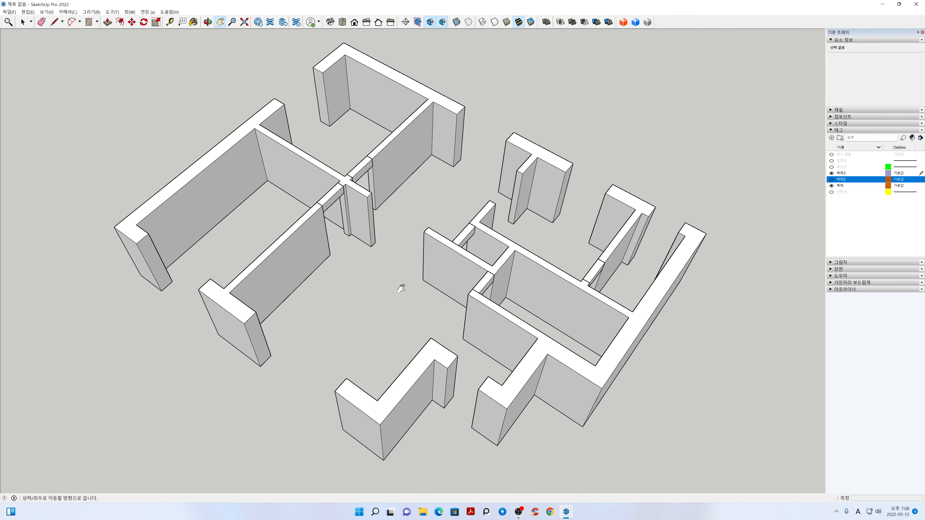
click(831, 180)
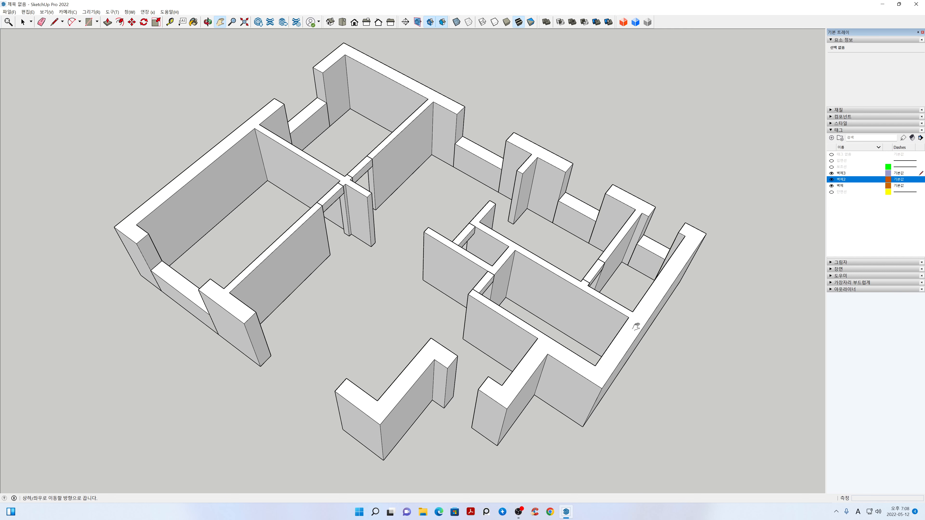
key(space)
click(645, 315)
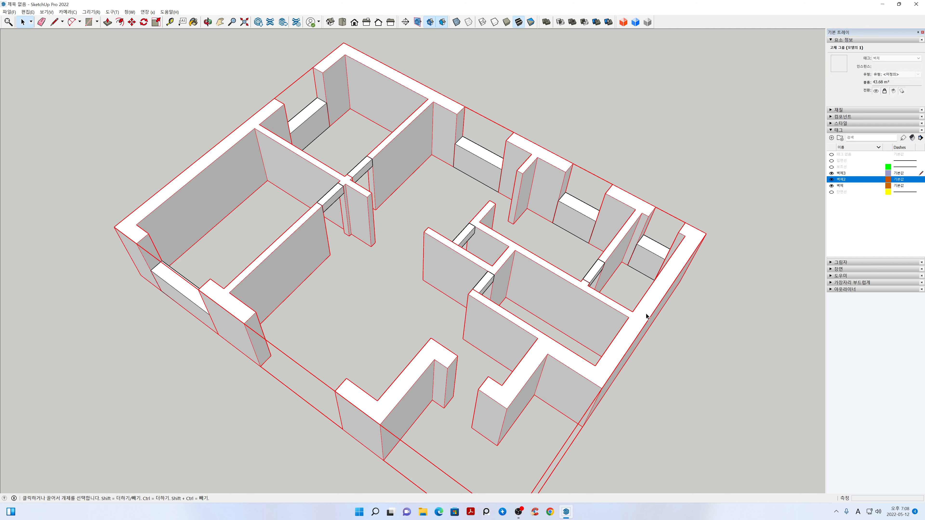
right_click(644, 313)
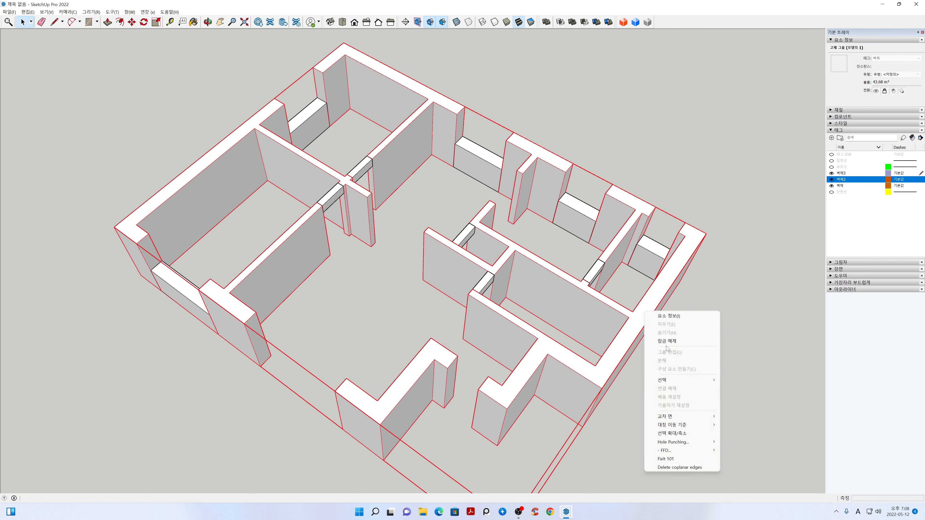
click(920, 187)
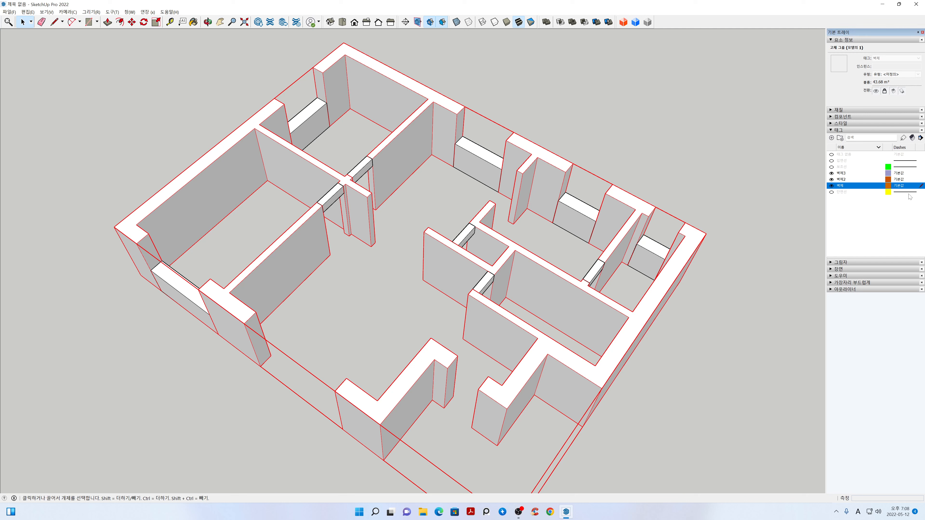
Unlock the main wall group on the 벽체 tag
right_click(682, 263)
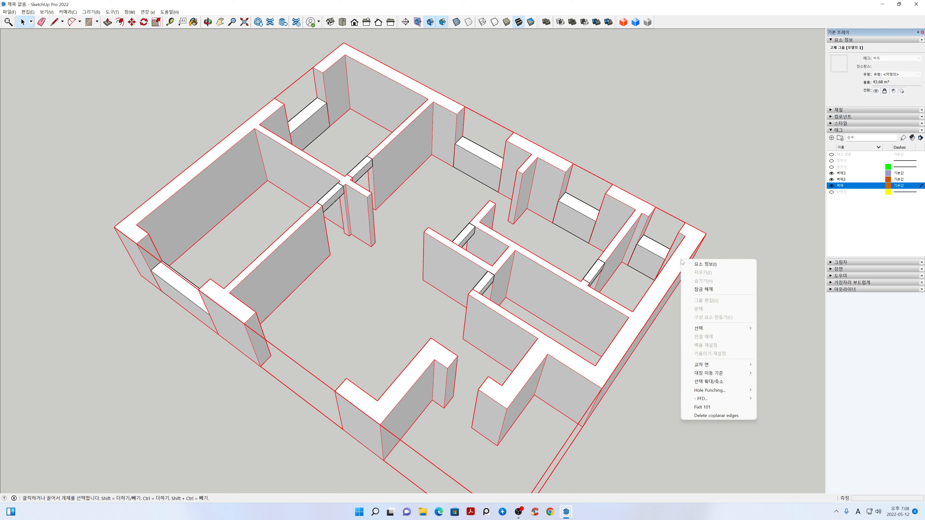
click(695, 290)
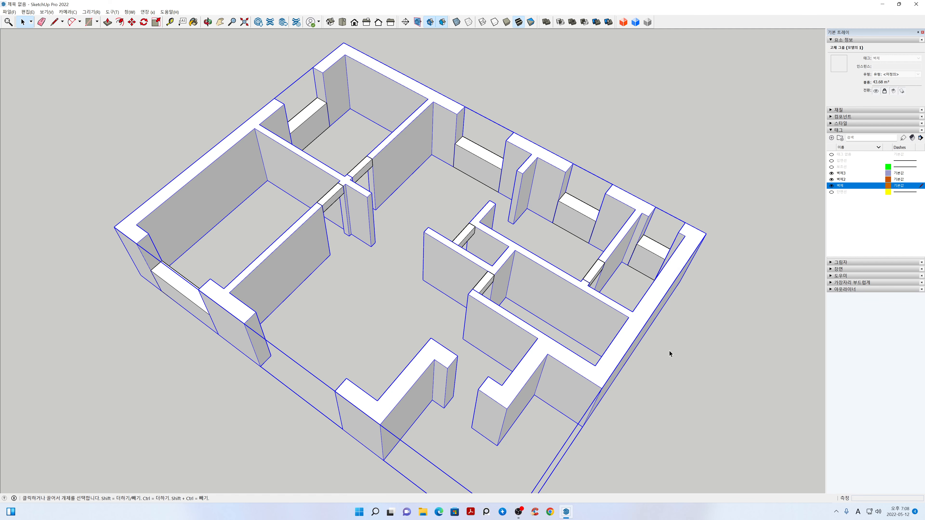
middle_drag(667, 351, 646, 358)
shift+middle_drag(691, 399, 706, 341)
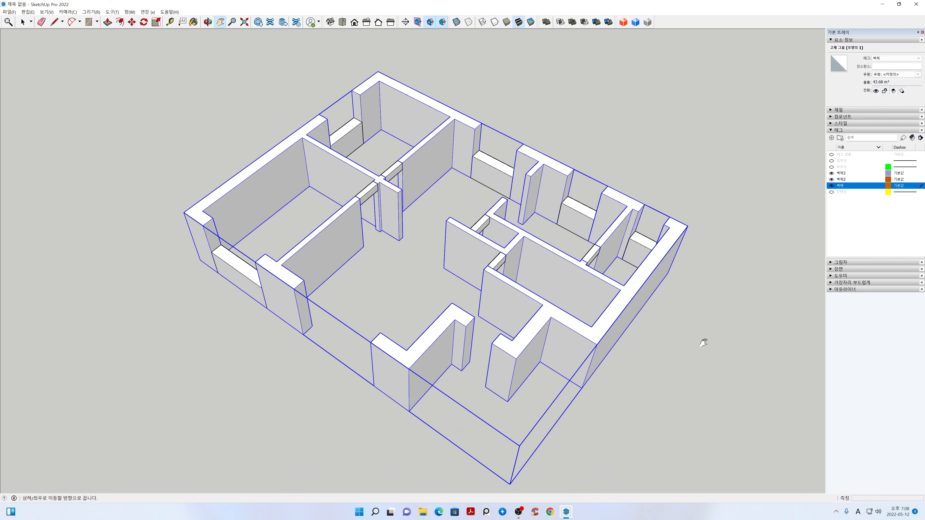
Select the main wall, sill wall and door lintel groups together and combine them into one solid with Union
key(space)
click(696, 355)
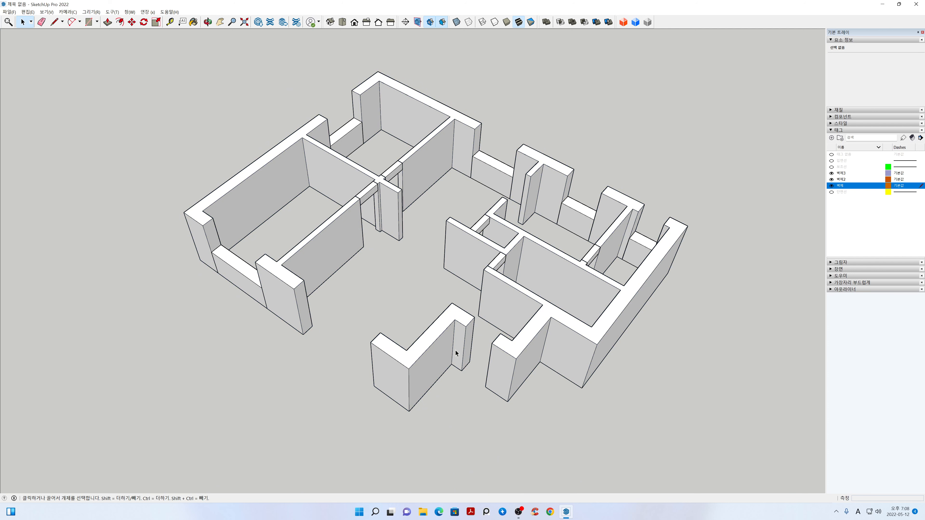
click(426, 351)
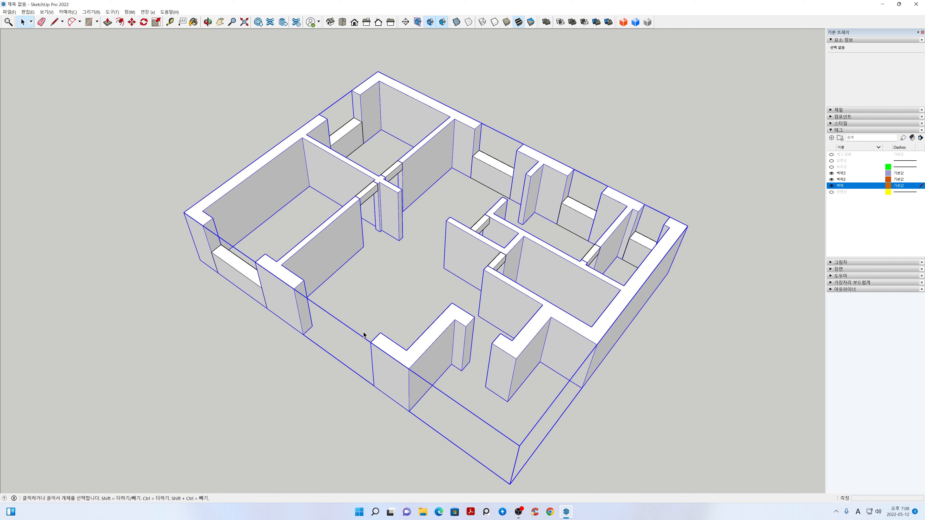
click(260, 280)
click(392, 174)
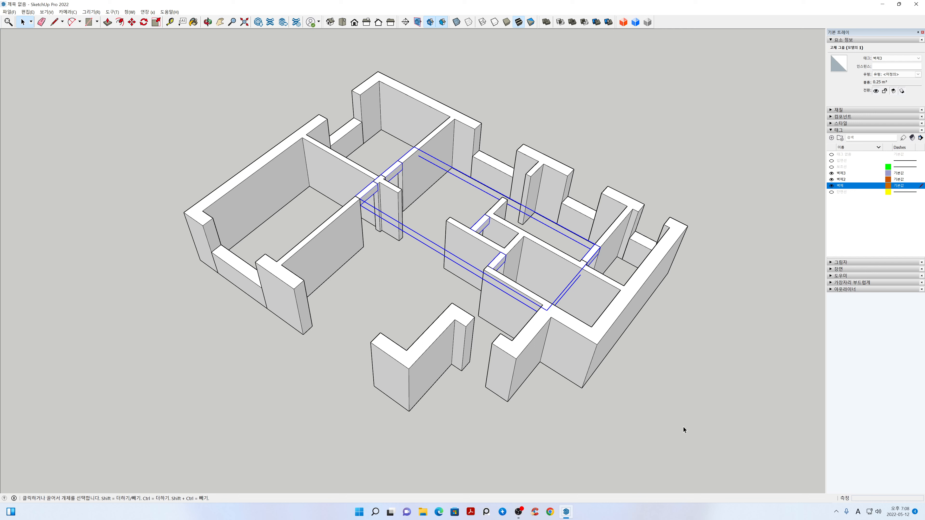
drag(729, 444, 129, 58)
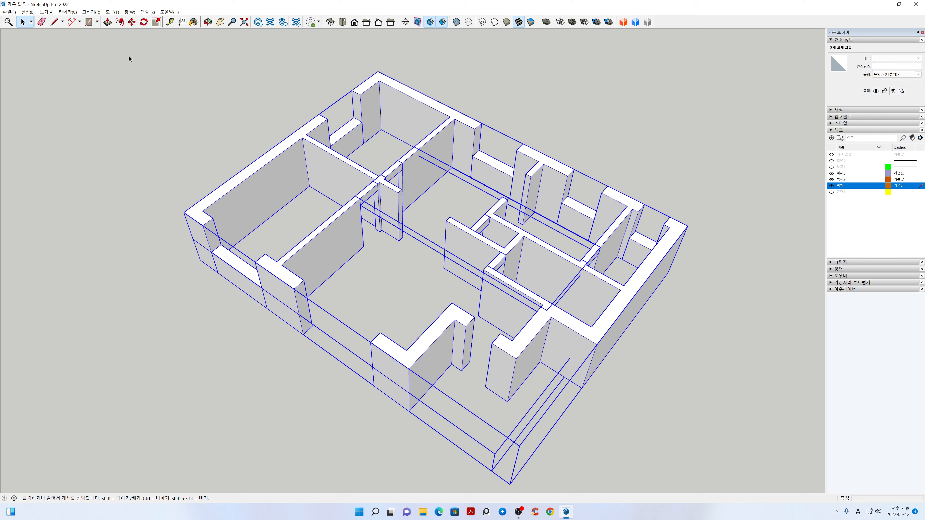
click(575, 24)
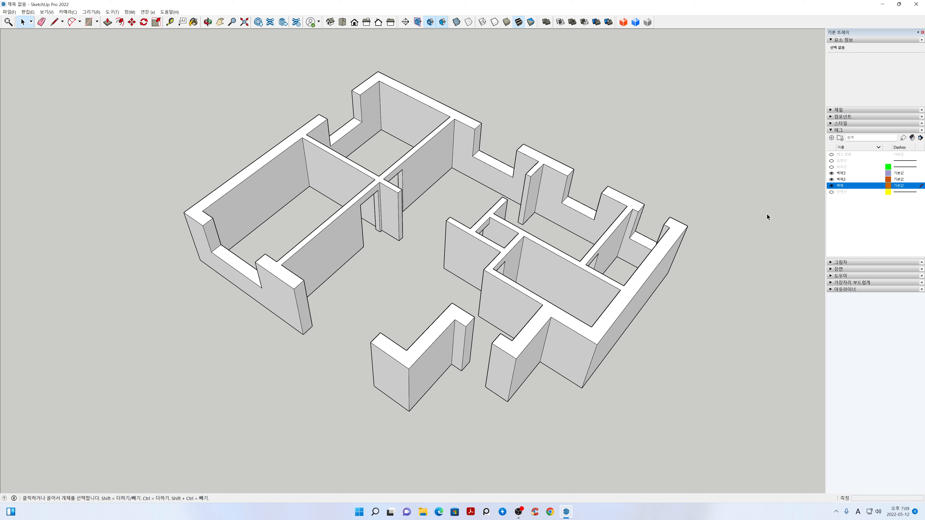
Delete the 벽체2 tag and reassign its elements to the 벽체 tag
click(863, 180)
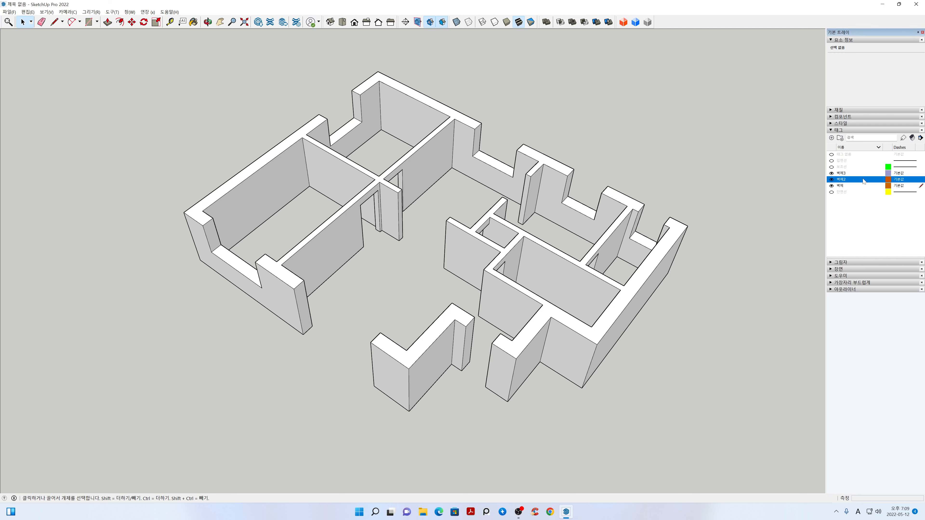
right_click(864, 181)
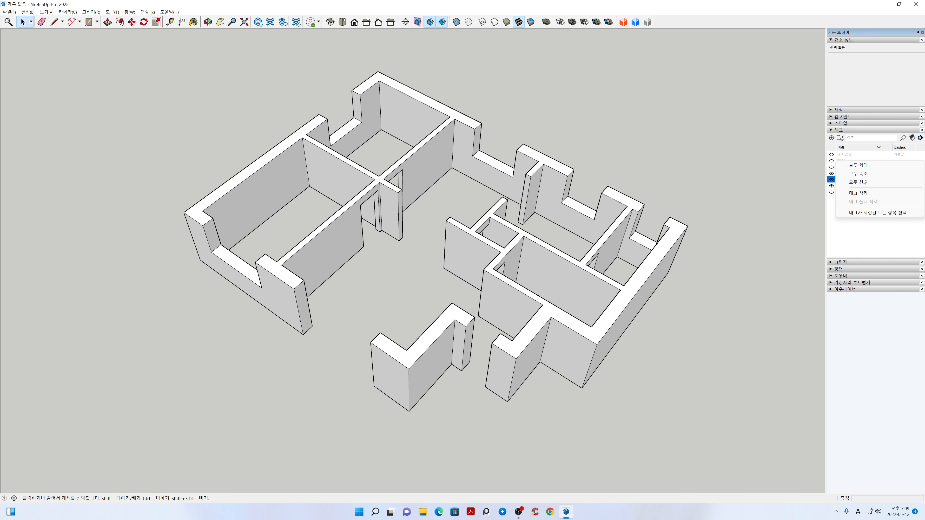
click(863, 193)
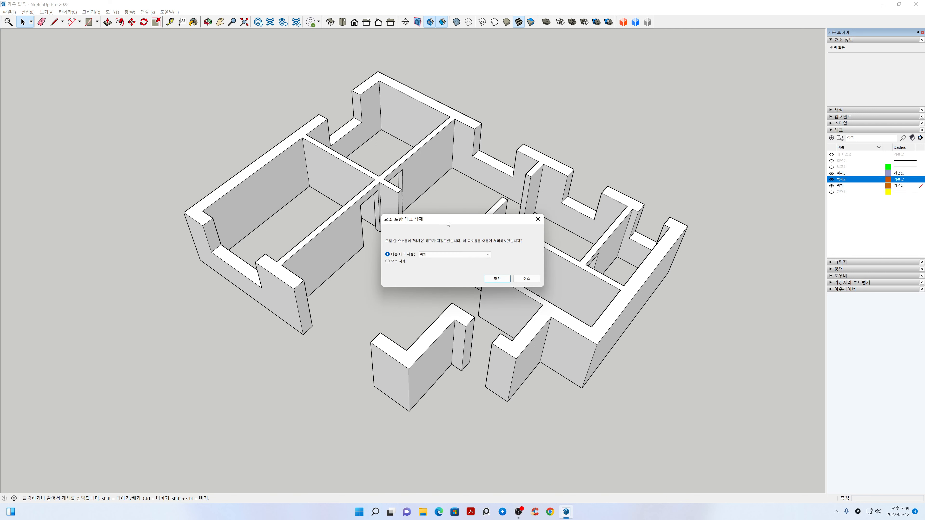
drag(447, 222, 664, 105)
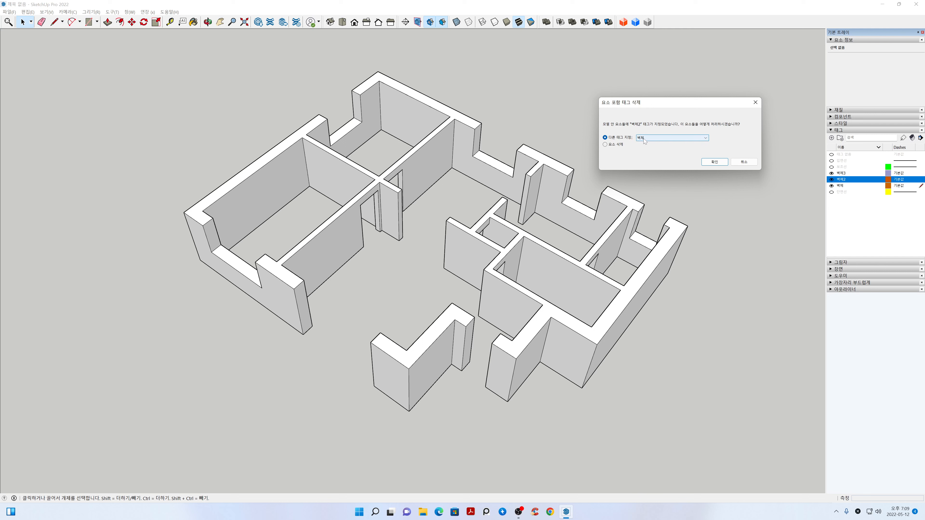
click(713, 163)
Delete the 벽체3 tag, assigning the elements on it to 벽체 instead
click(854, 174)
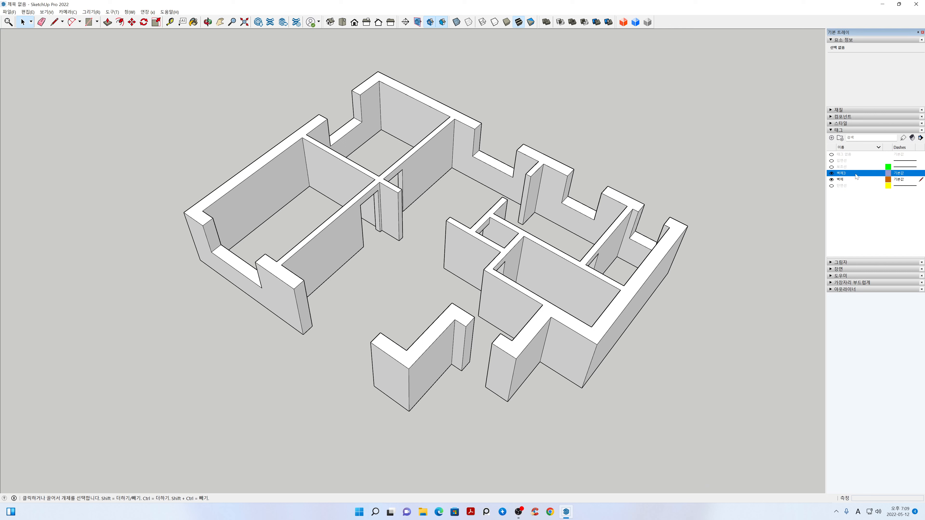
right_click(855, 174)
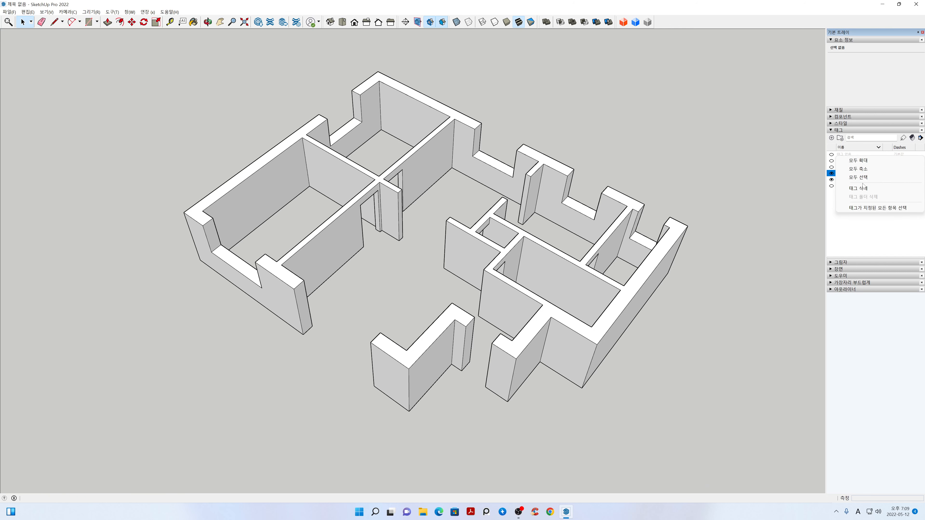
click(866, 189)
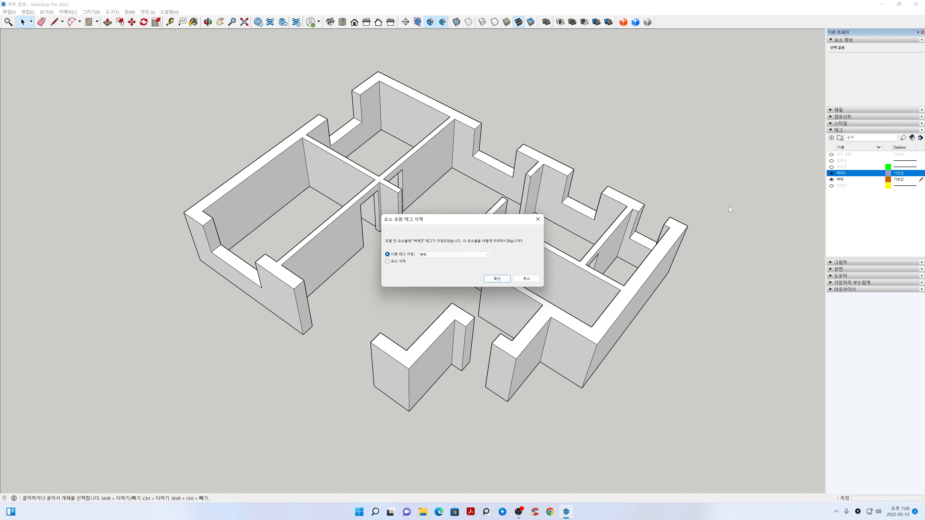
click(501, 280)
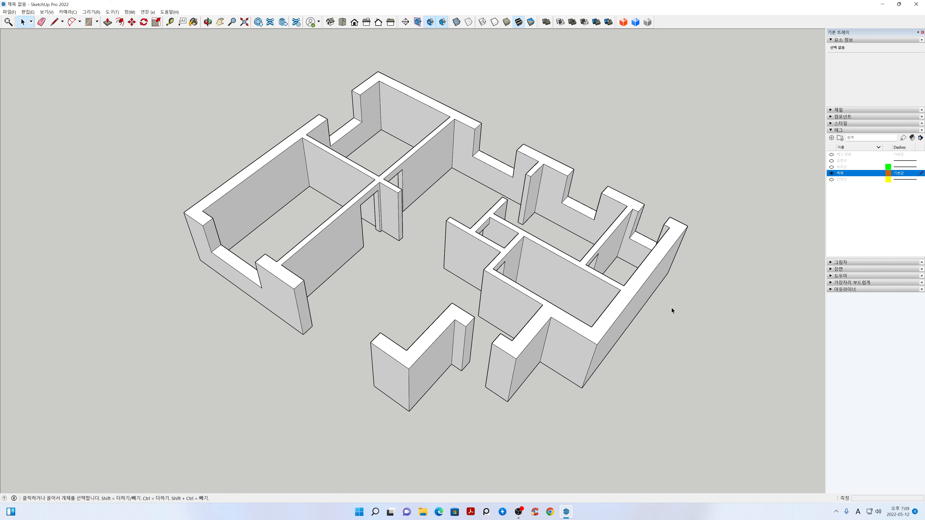
key(h)
drag(650, 315, 643, 319)
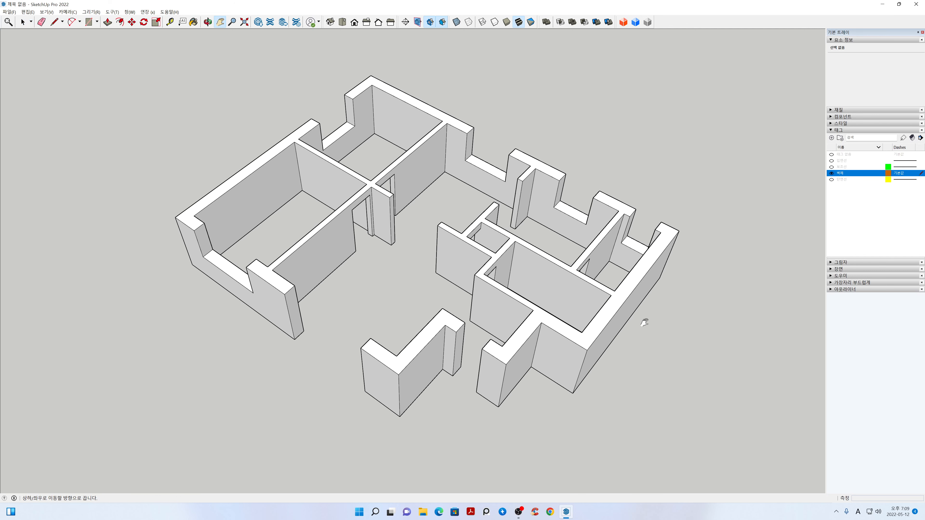